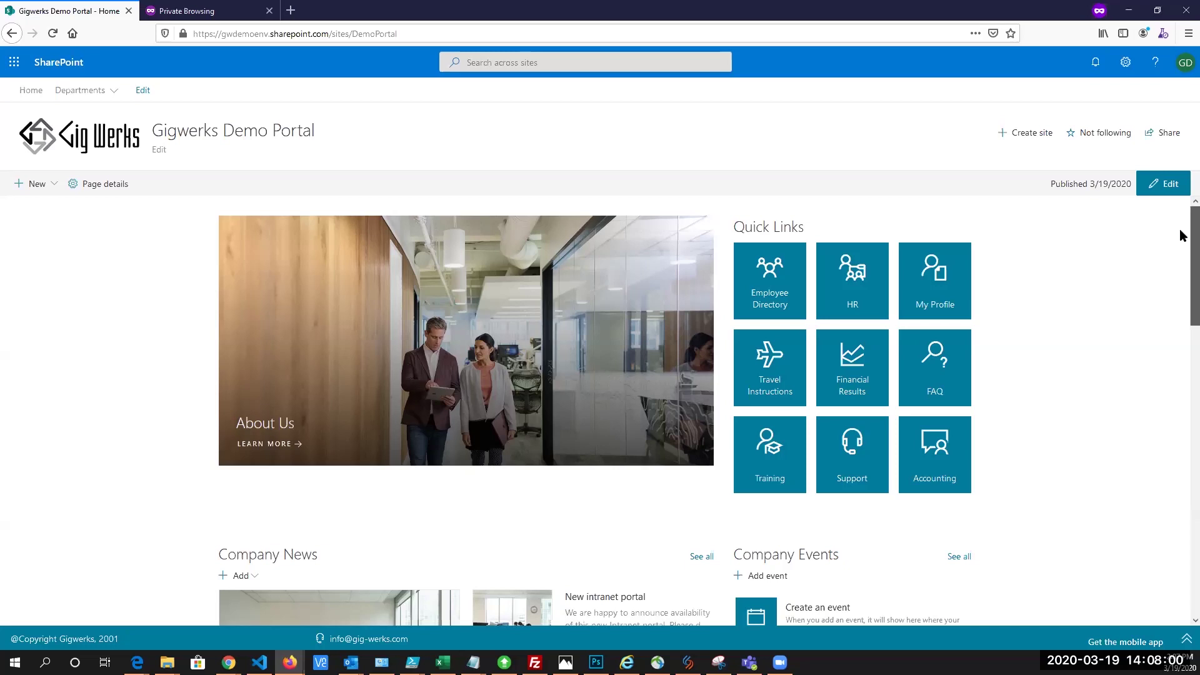
Browse down the portal home page, begin a new company event, then return to the home page
scroll(1183, 238, "down", 2)
scroll(1183, 253, "down", 3)
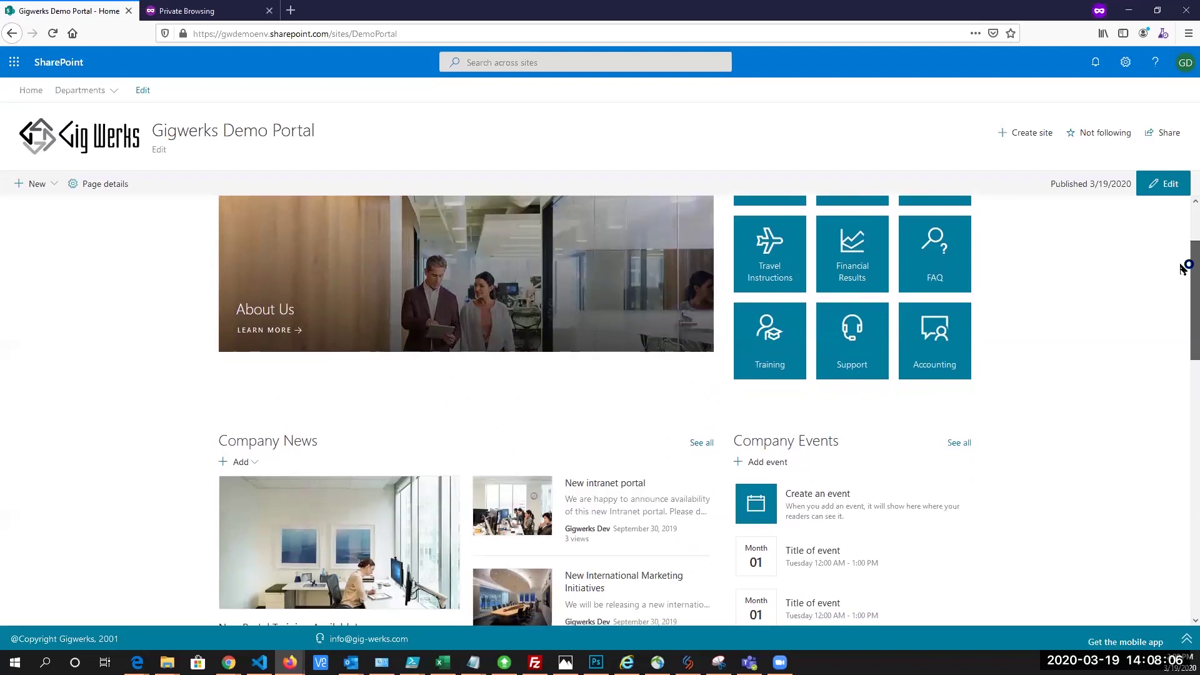
scroll(1183, 275, "down", 1)
scroll(1183, 280, "down", 1)
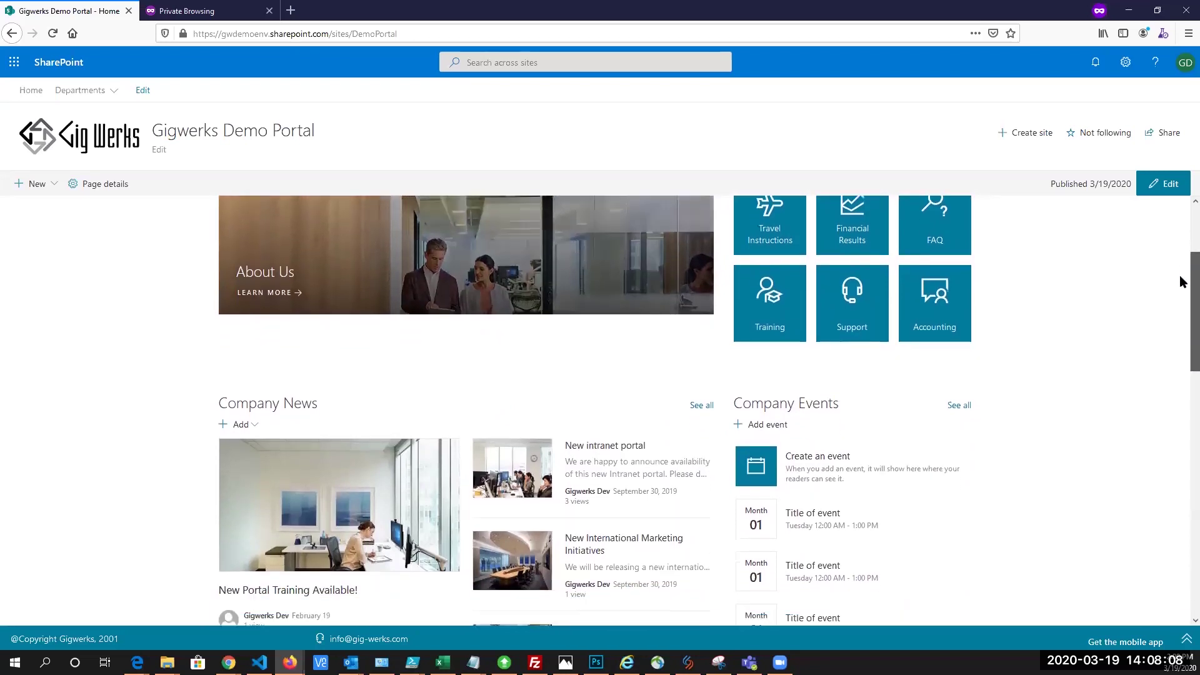
scroll(1183, 282, "down", 2)
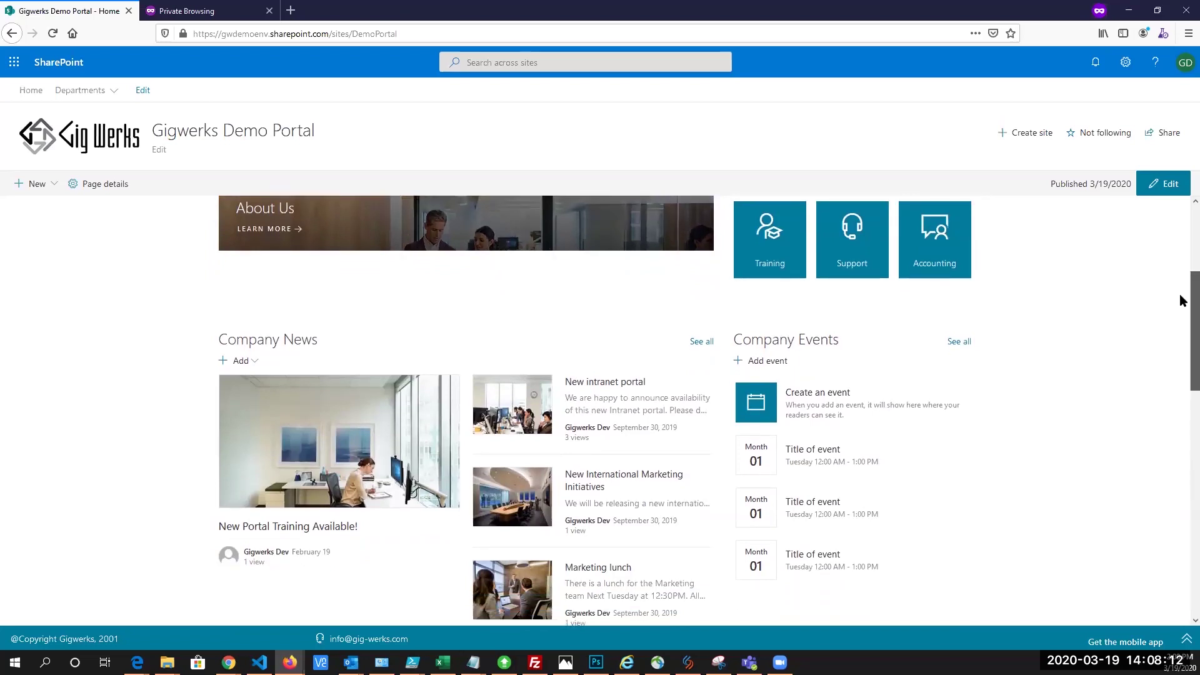
scroll(1183, 301, "down", 2)
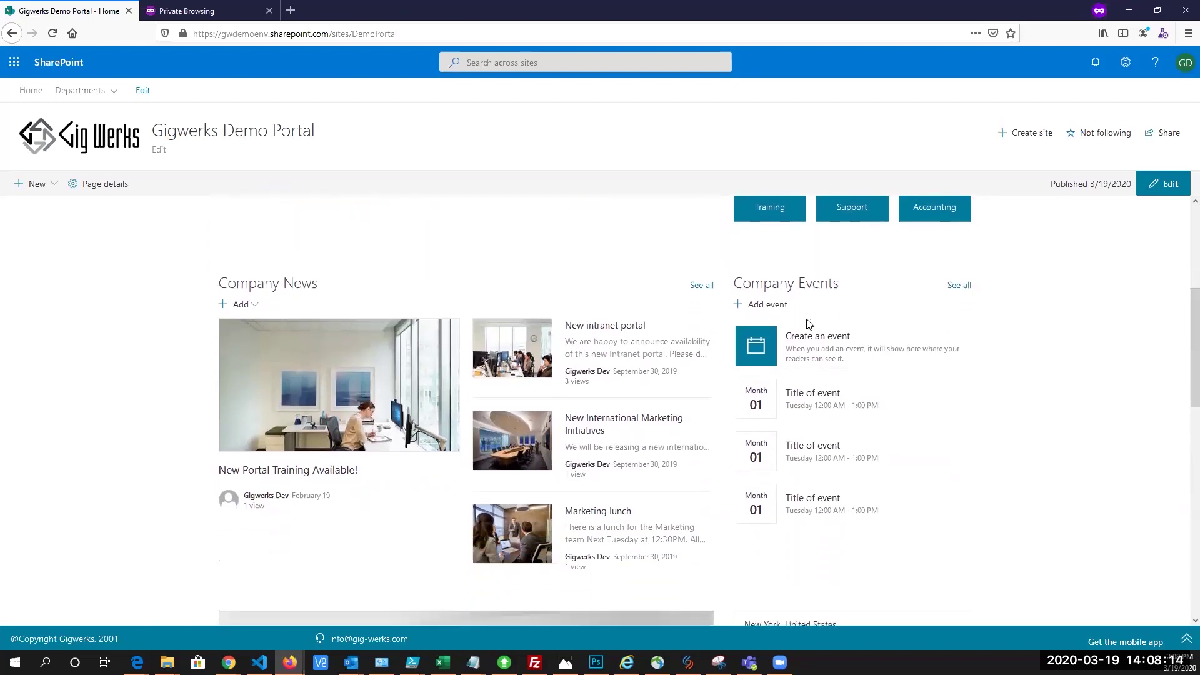
left_click(758, 311)
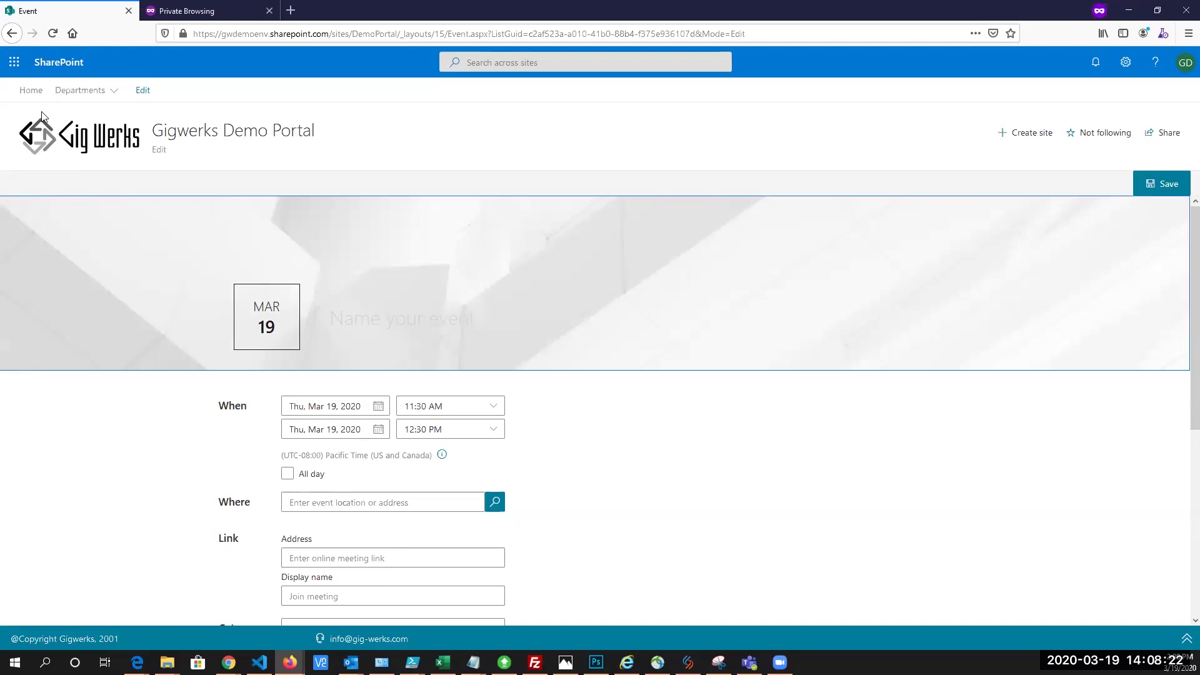
left_click(12, 33)
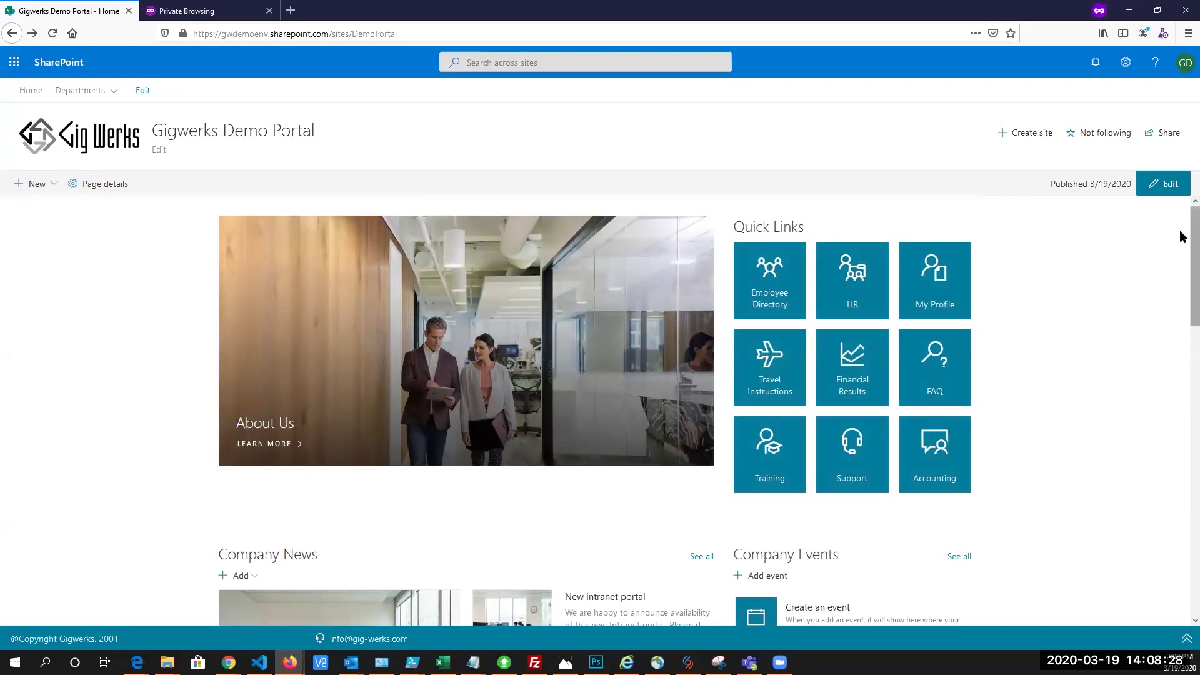
Switch the portal home page into edit mode and locate the presentation viewer
left_click(1162, 185)
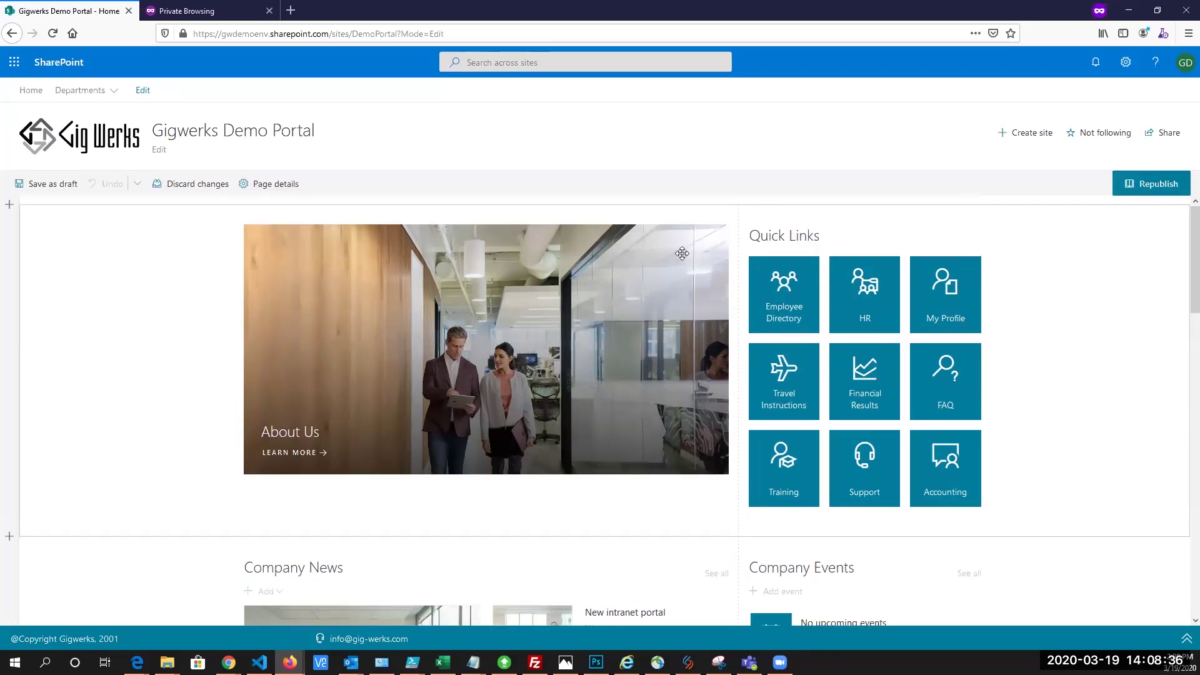
scroll(487, 341, "down", 7)
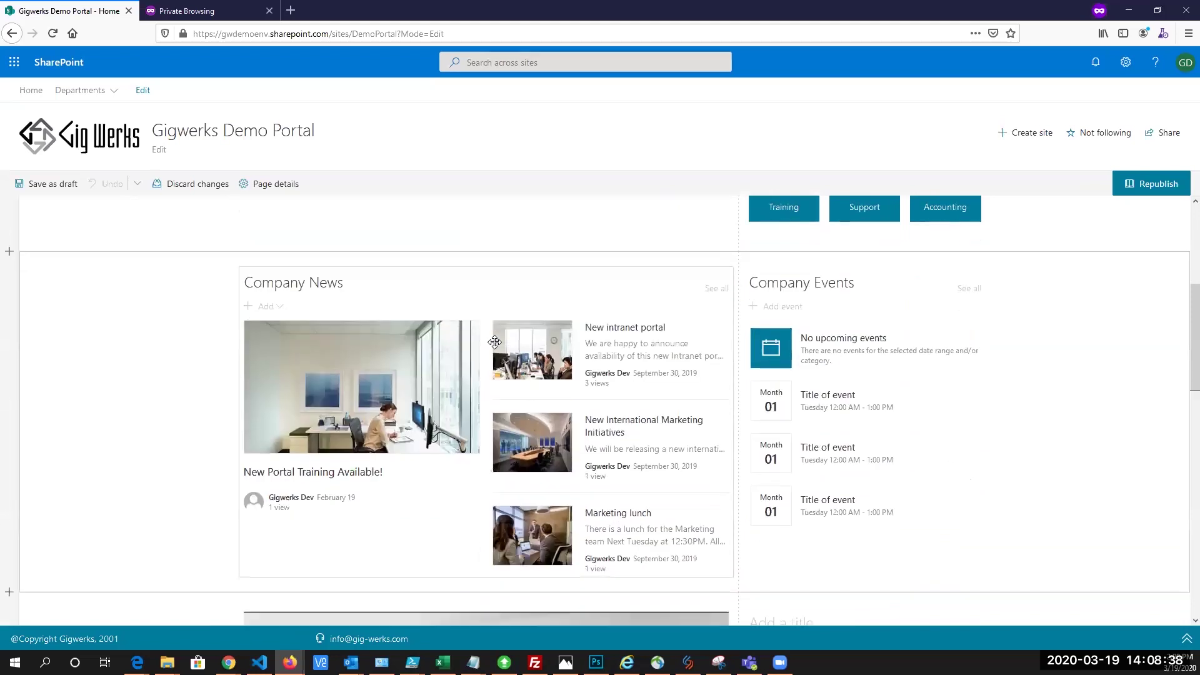
scroll(495, 341, "down", 5)
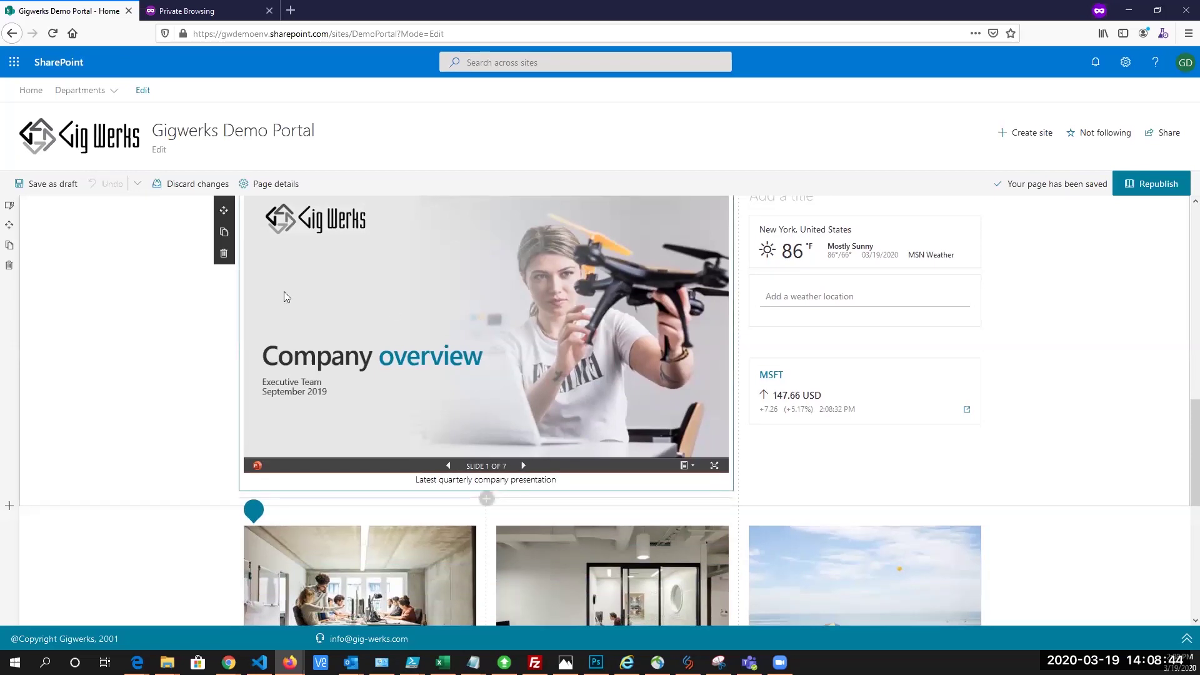
scroll(226, 309, "up", 1)
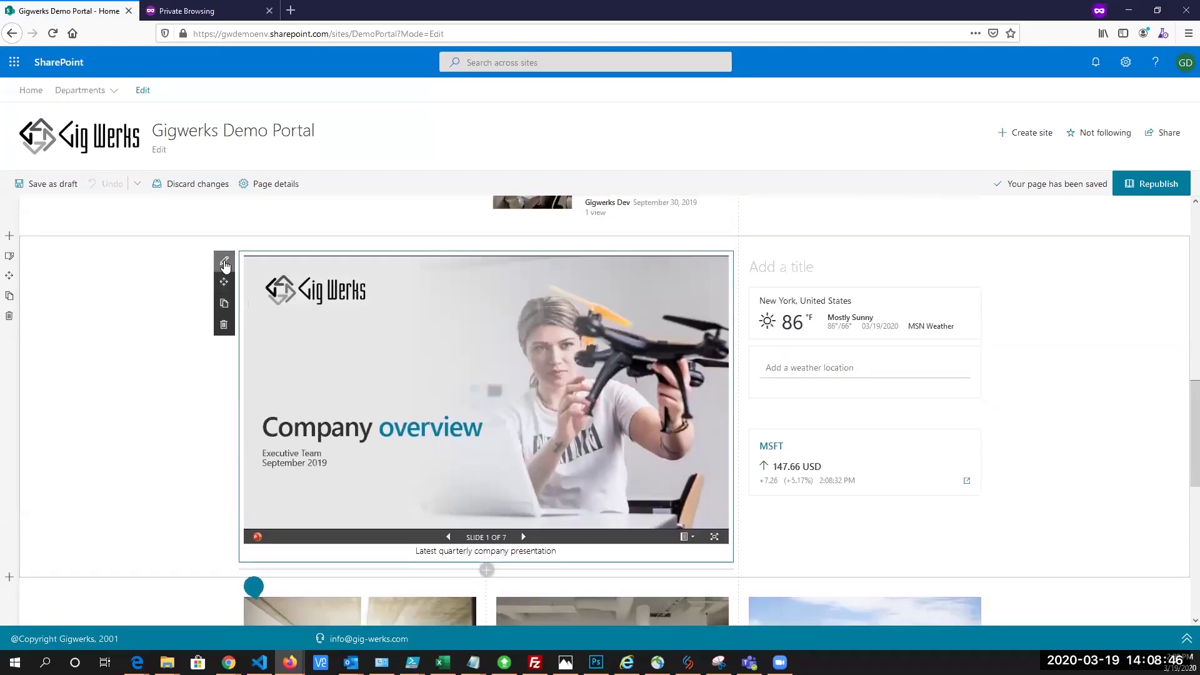
Open the Company overview presentation viewer's settings and dismiss the Change file picker unchanged
left_click(225, 262)
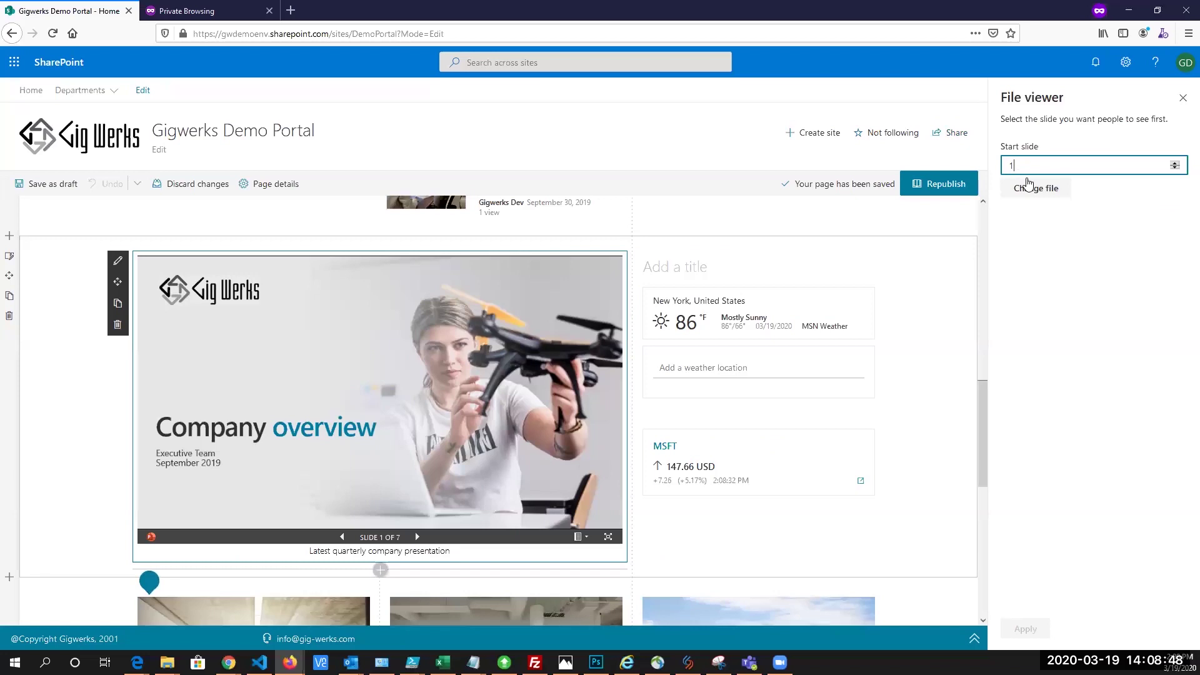
left_click(1039, 193)
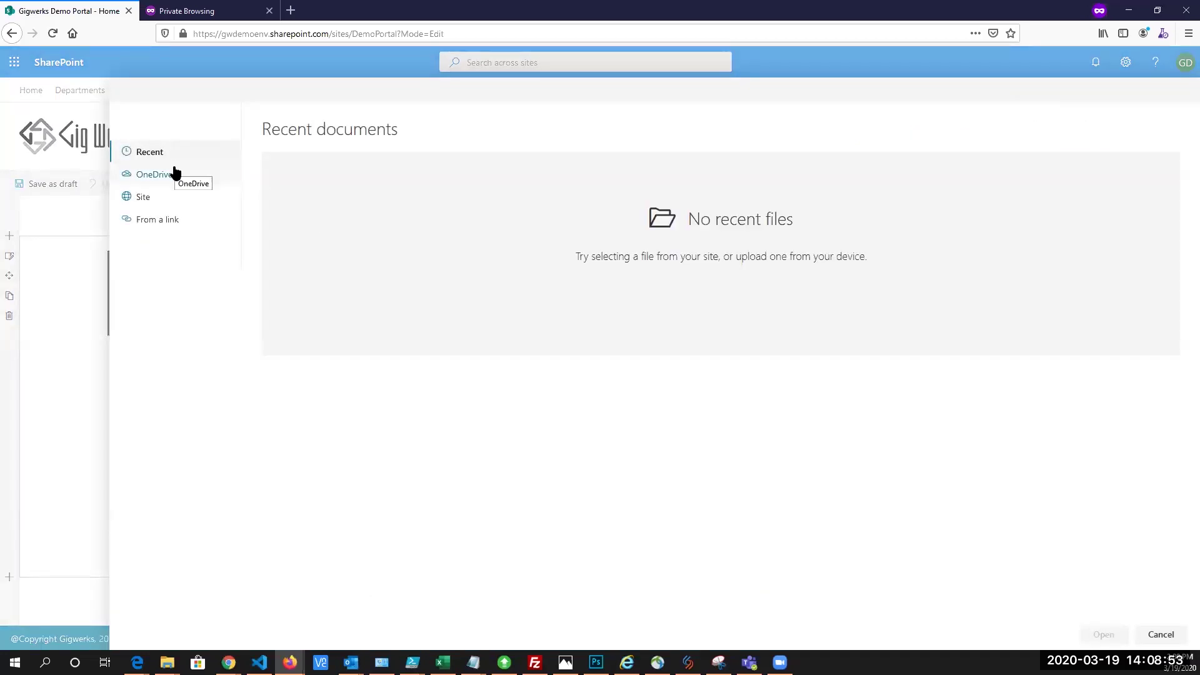
key("Escape")
scroll(768, 433, "down", 10)
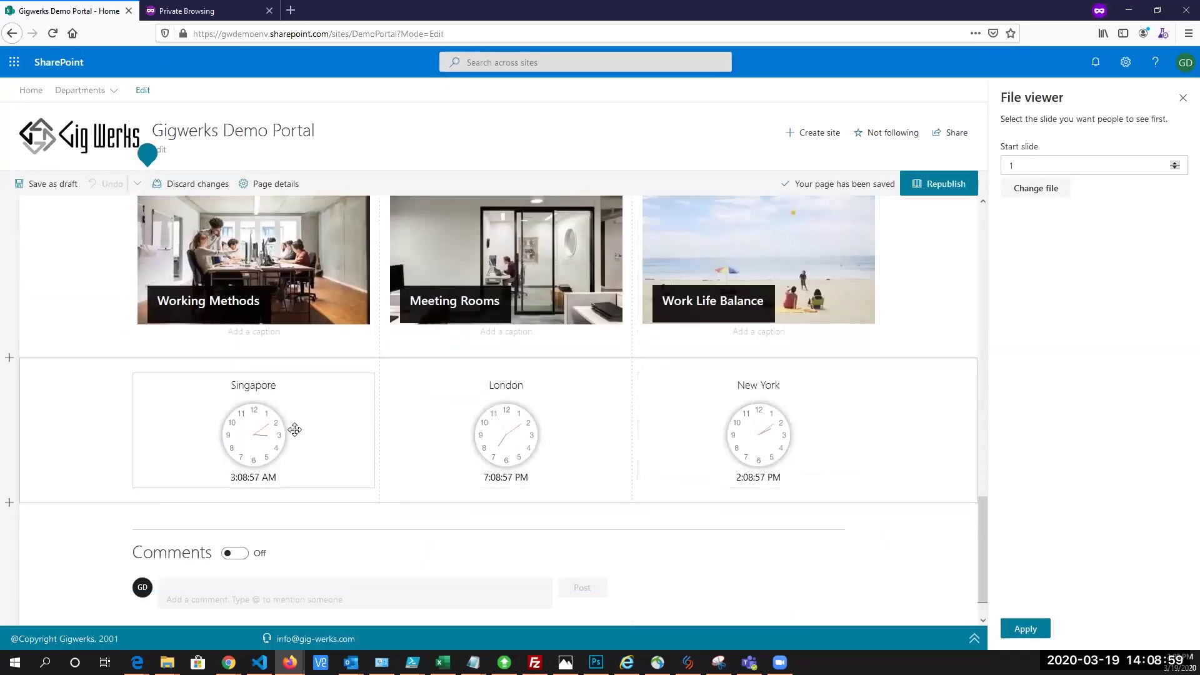
scroll(321, 450, "up", 3)
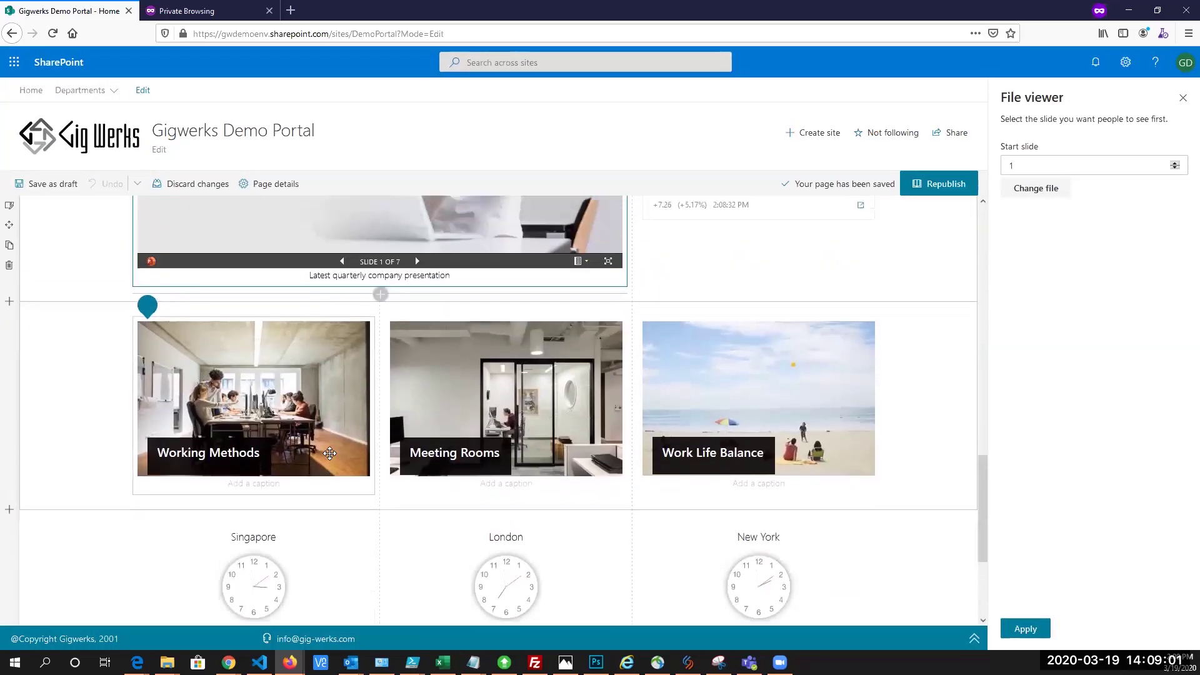
scroll(653, 432, "up", 10)
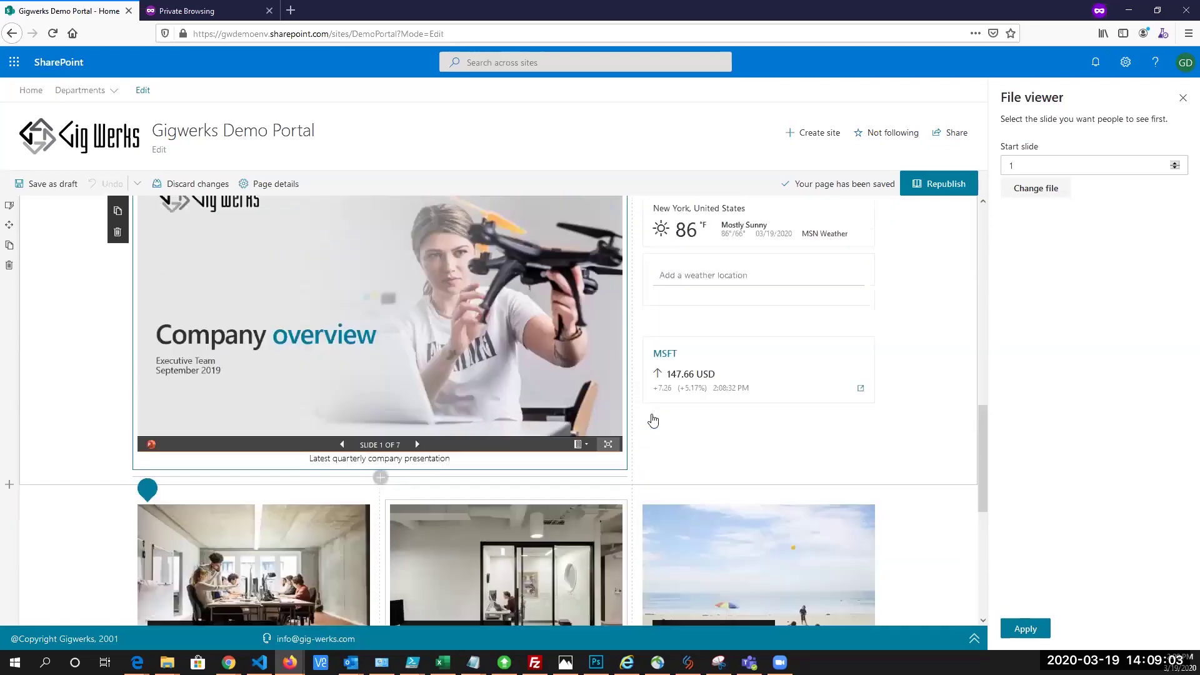
scroll(454, 460, "up", 5)
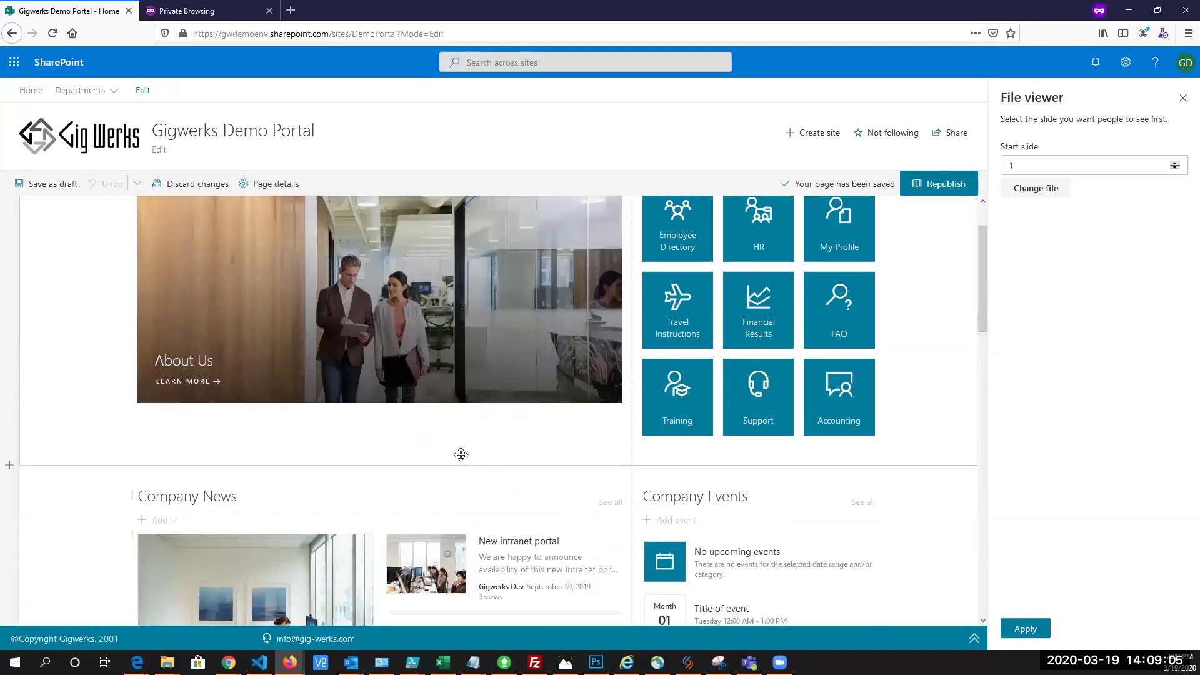
scroll(460, 452, "down", 3)
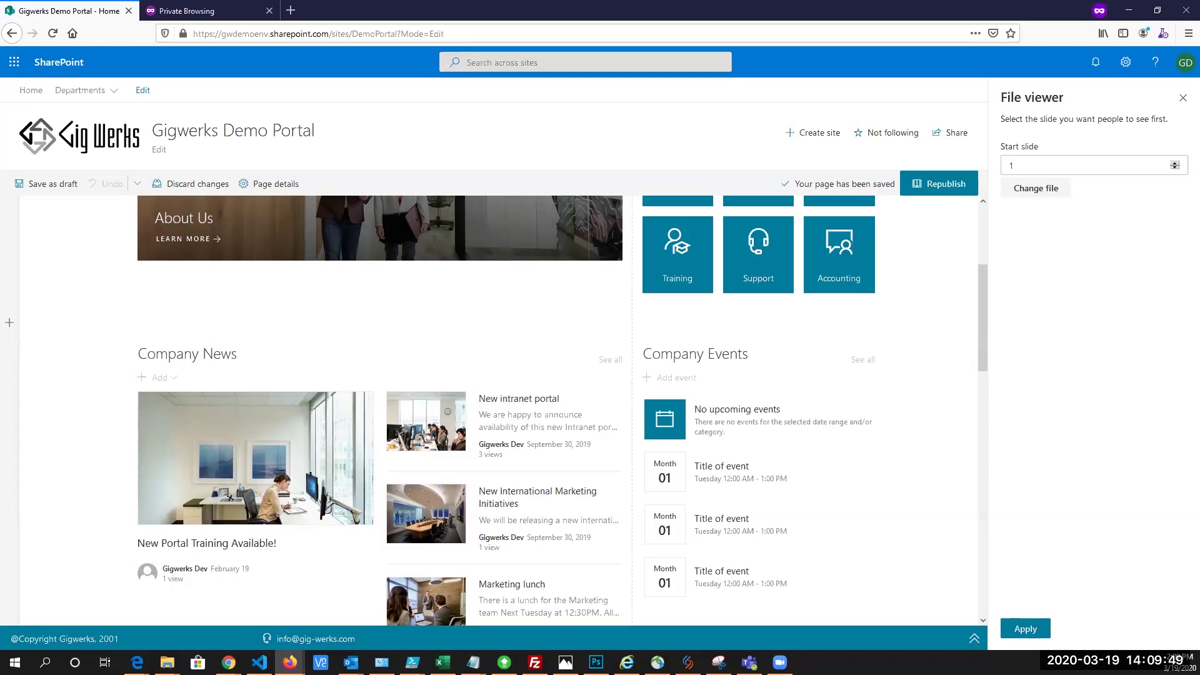
Republish the edited portal home page and scroll back to the top
left_click(939, 183)
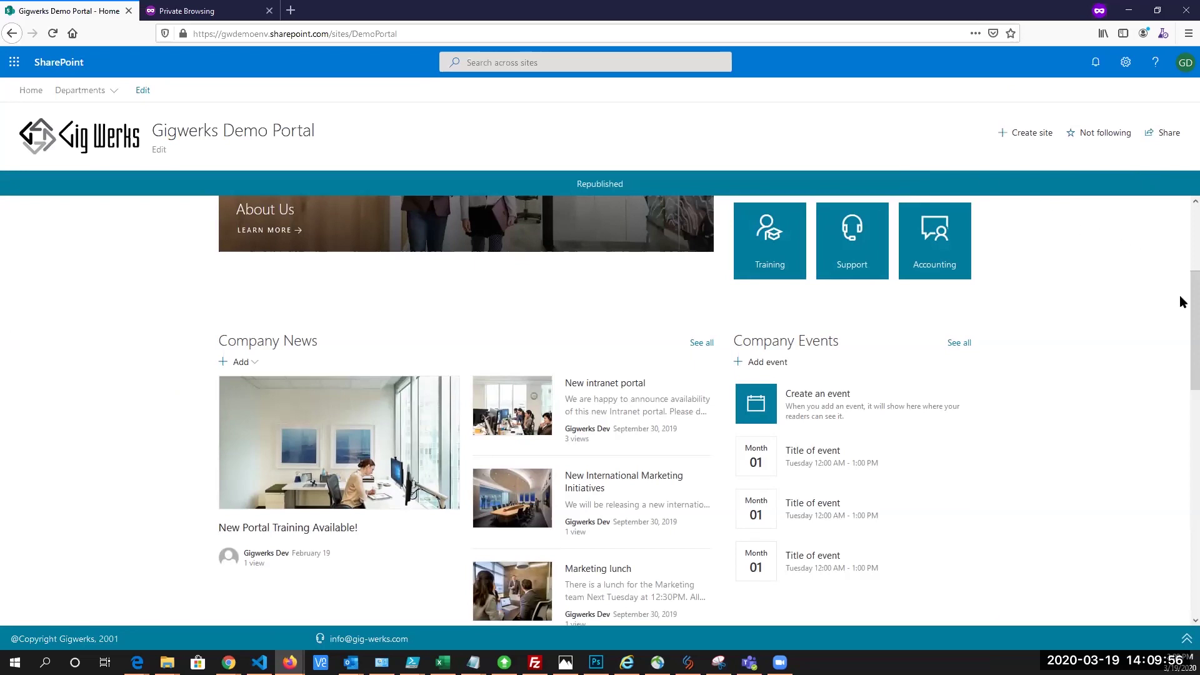
left_click_drag(1181, 278, 1183, 225)
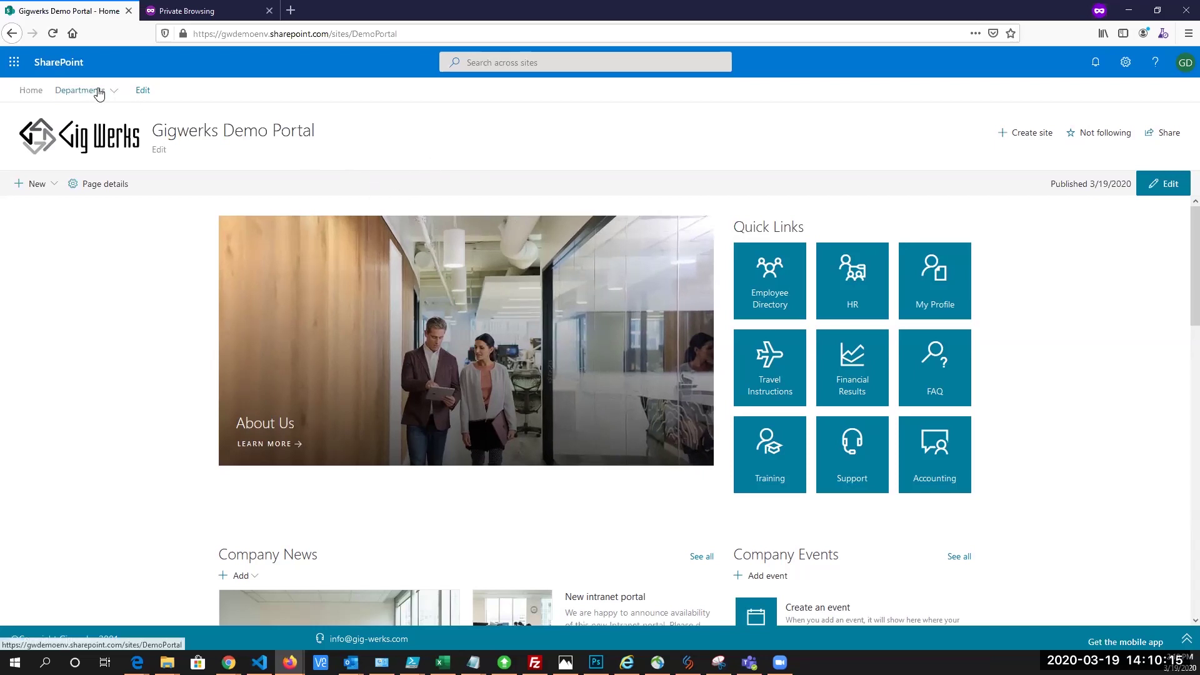
mouse_move(103, 97)
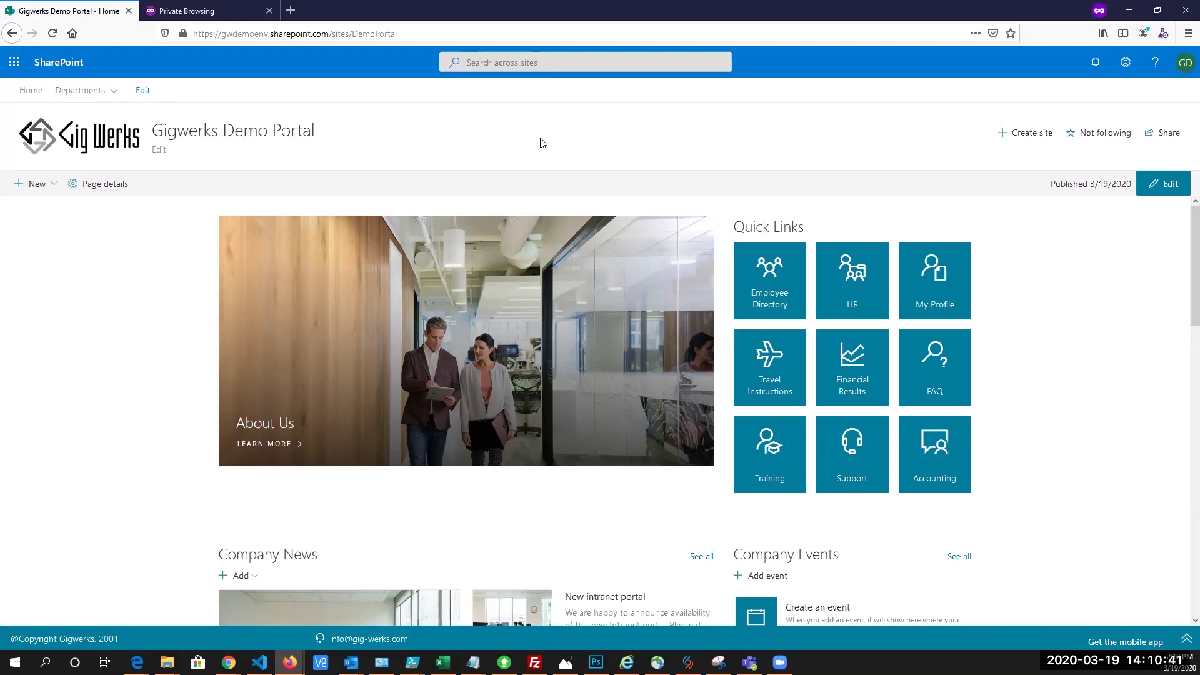
left_click(1033, 139)
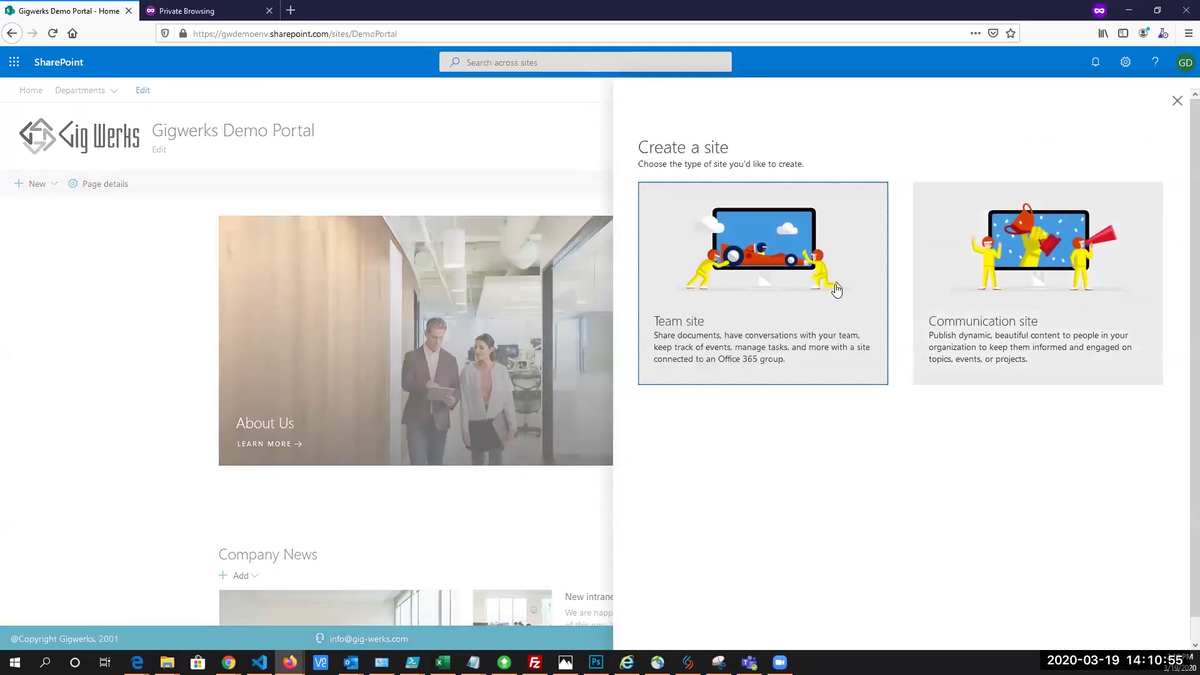
left_click(971, 306)
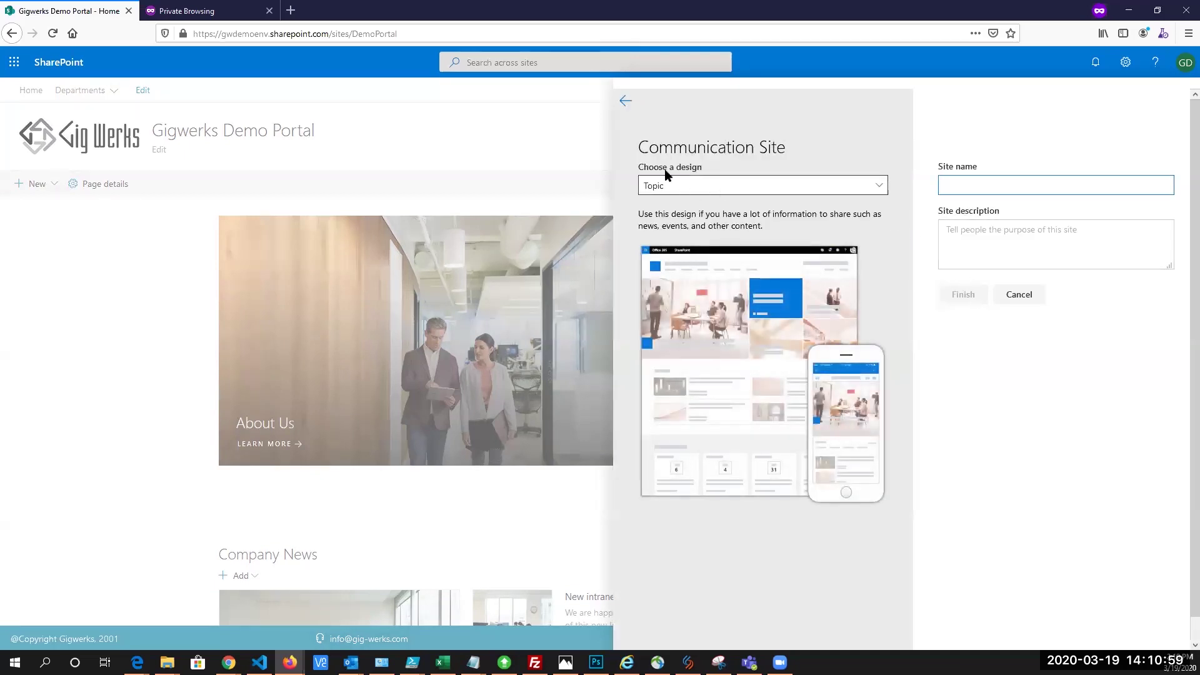
left_click_drag(654, 169, 690, 170)
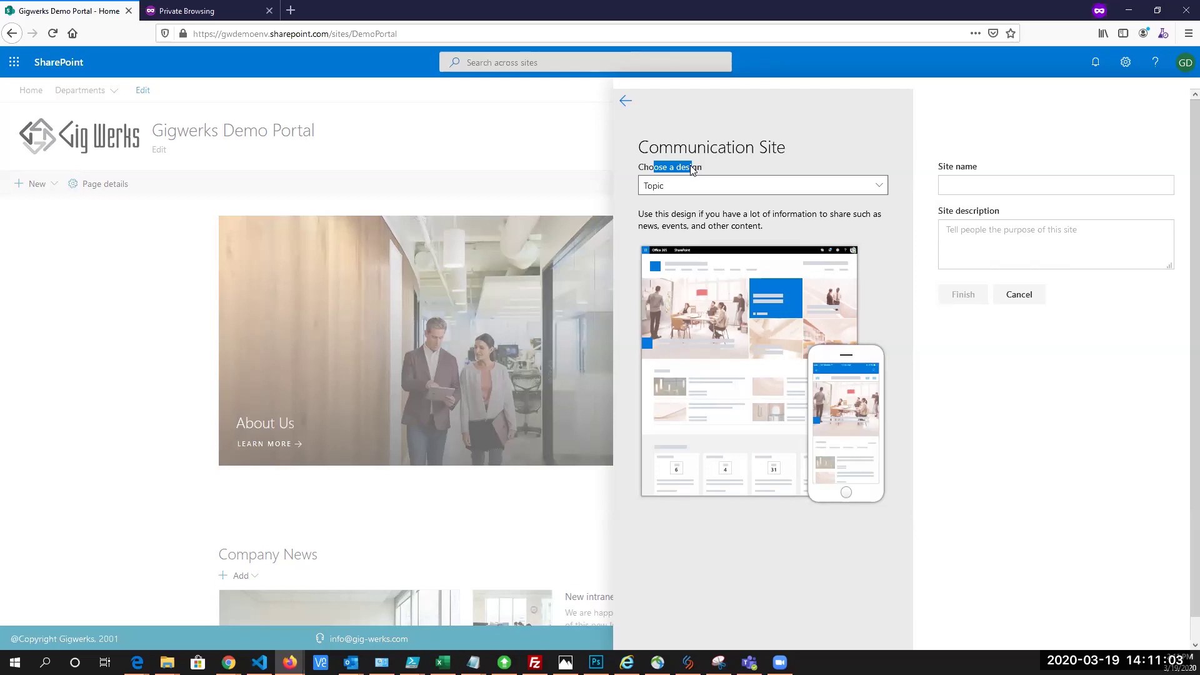
left_click(744, 186)
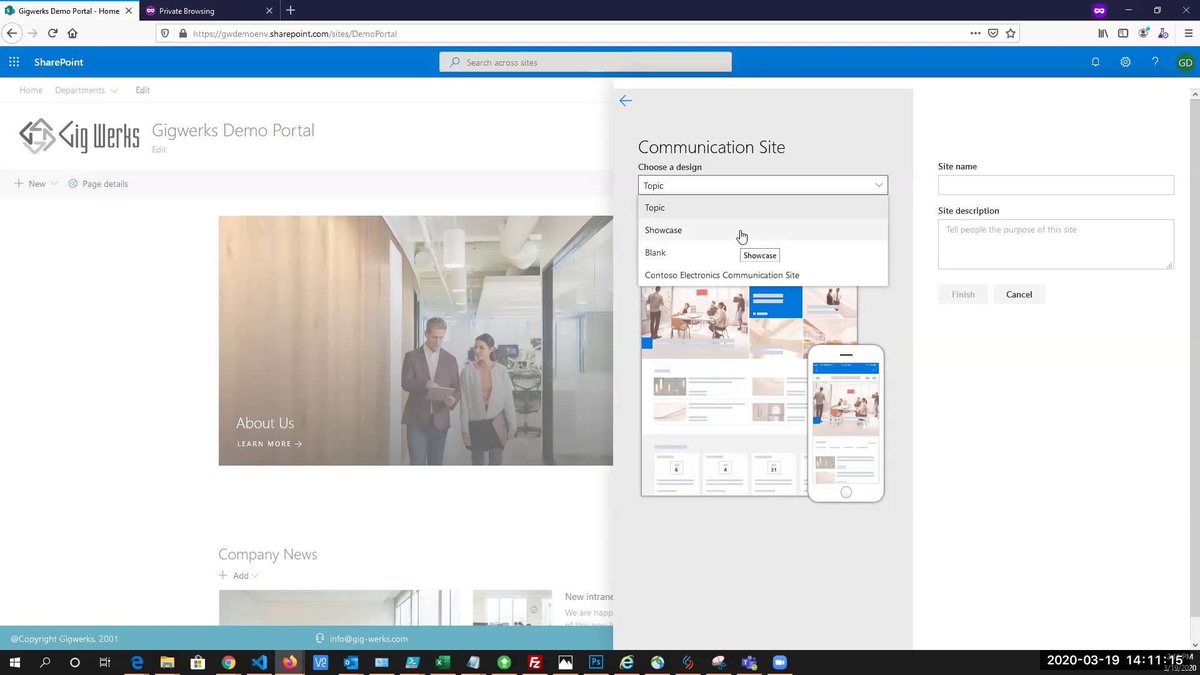
left_click(1026, 300)
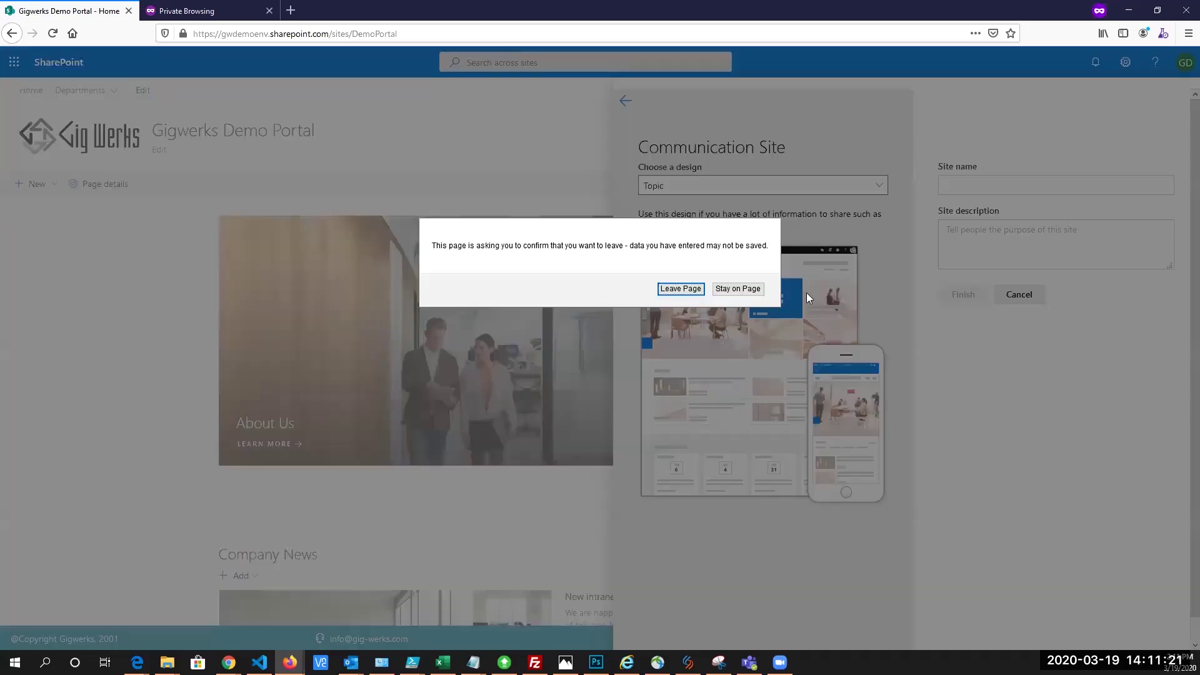
left_click(672, 291)
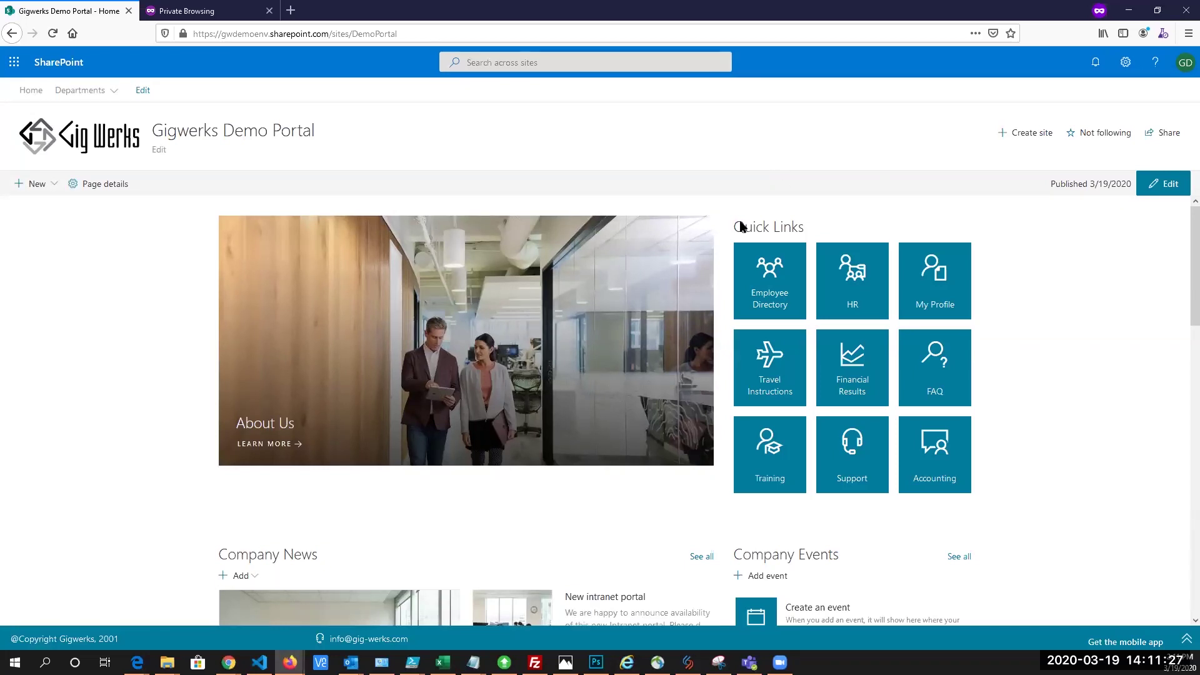
scroll(728, 231, "down", 1)
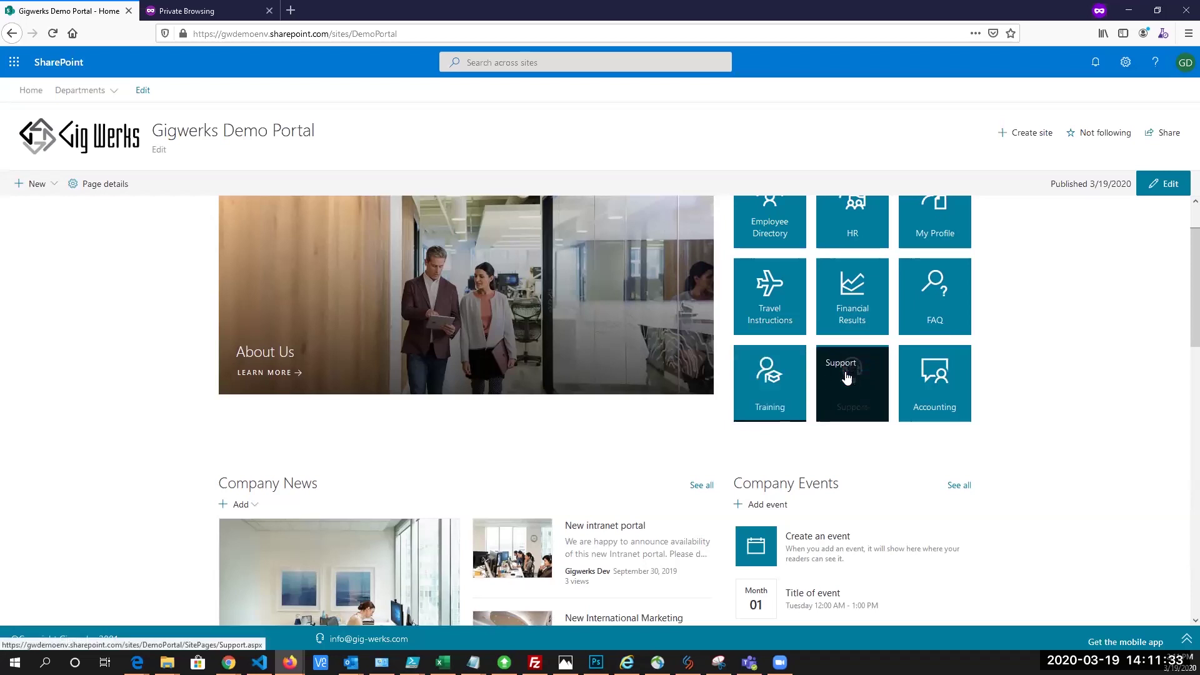
scroll(792, 306, "up", 1)
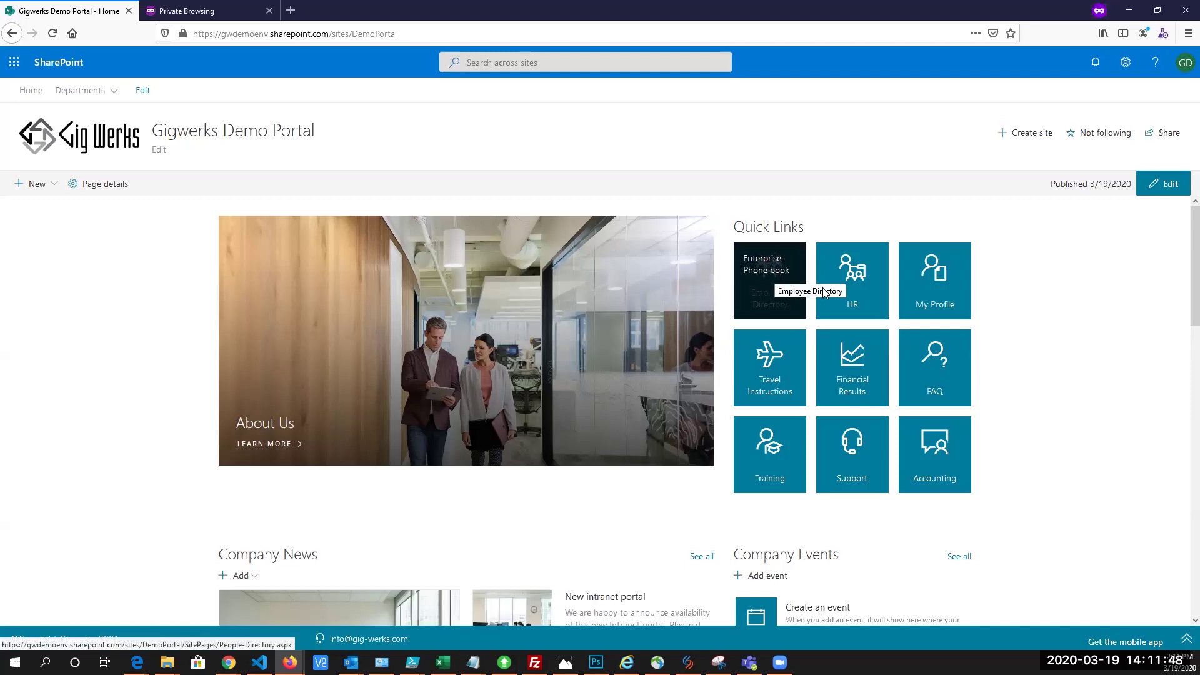
Inspect the nine Quick Links tiles' configuration in edit mode, cancel, and republish the home page
left_click(1167, 184)
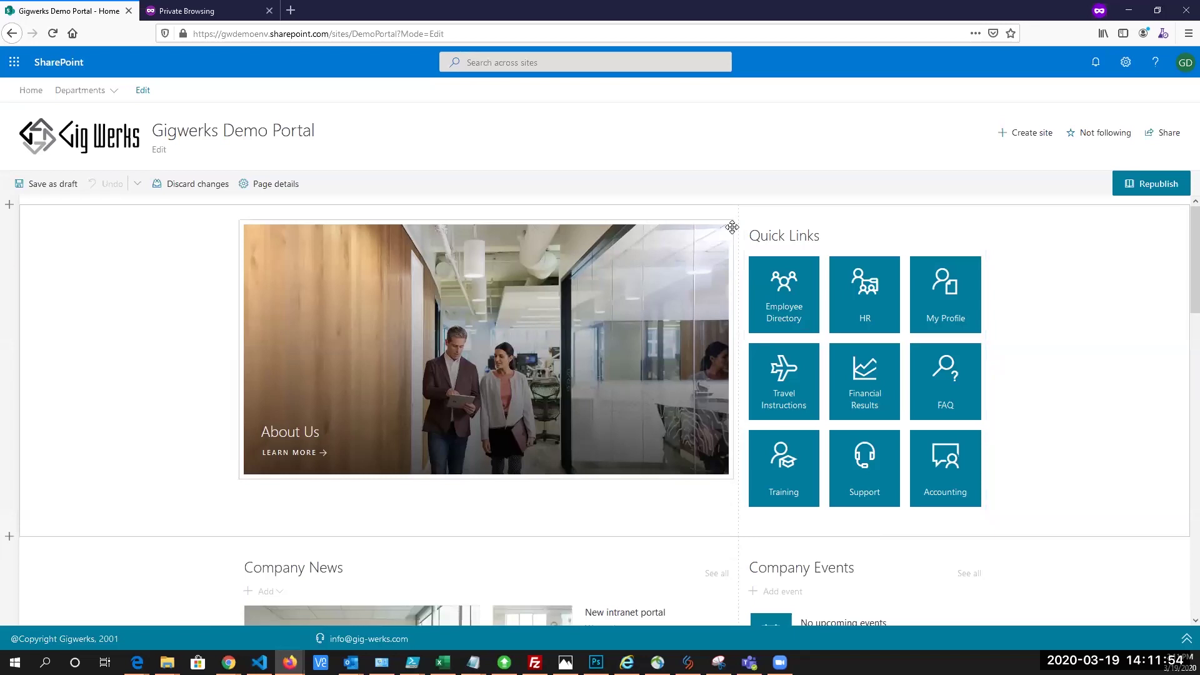
left_click(731, 232)
left_click(729, 231)
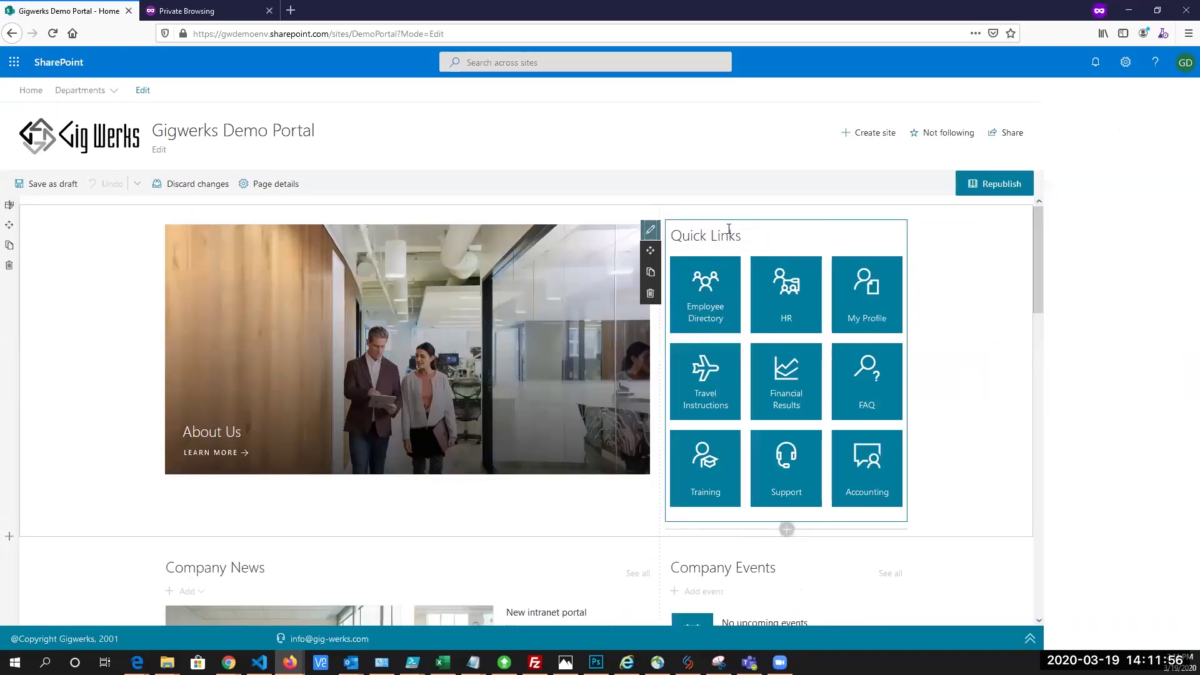
left_click(1050, 165)
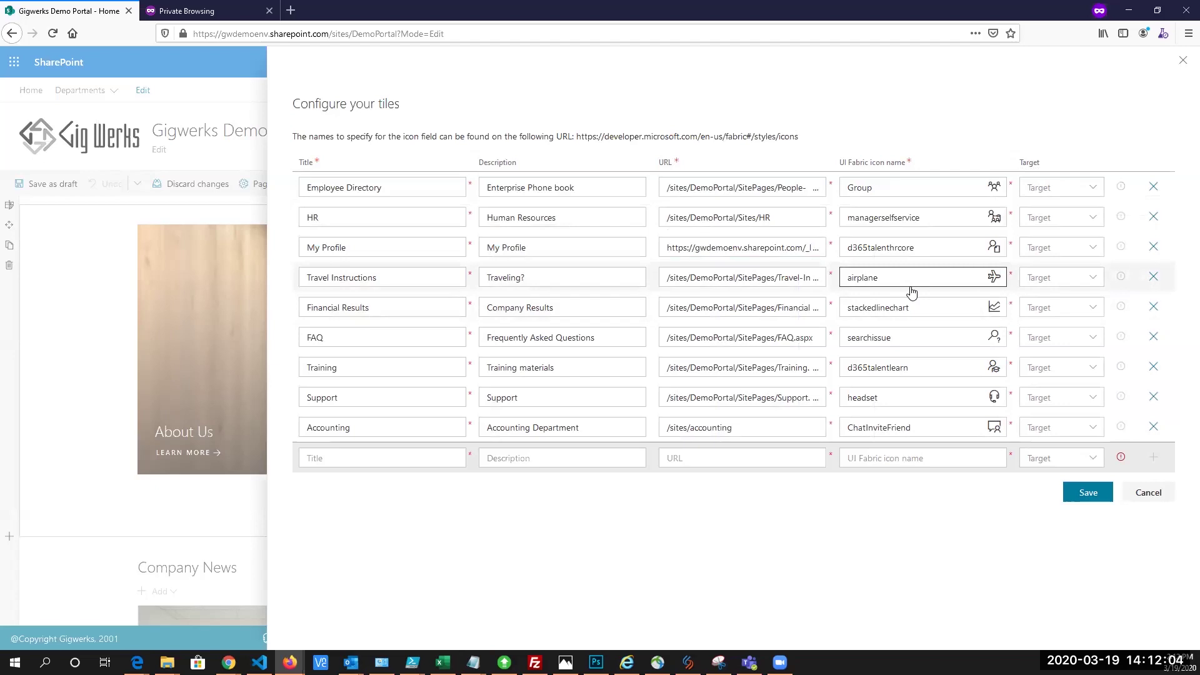
left_click(1150, 494)
left_click(942, 181)
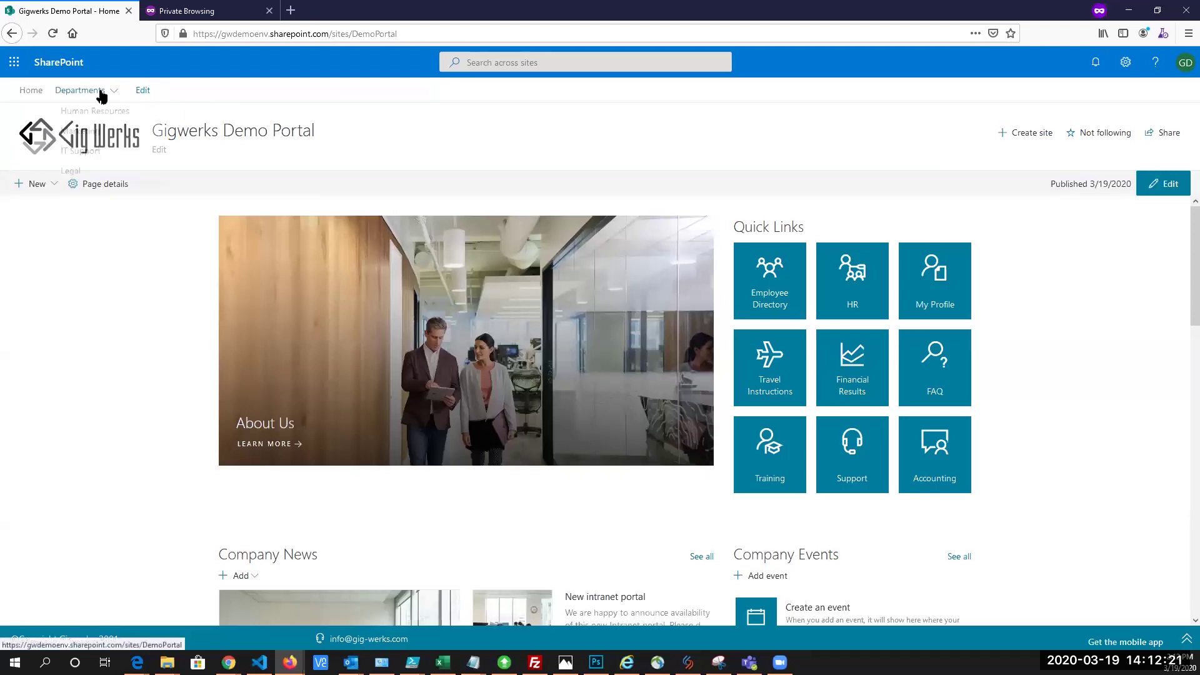
Show the Departments menu listing Human Resources, Marketing, IT Support and Legal
mouse_move(103, 94)
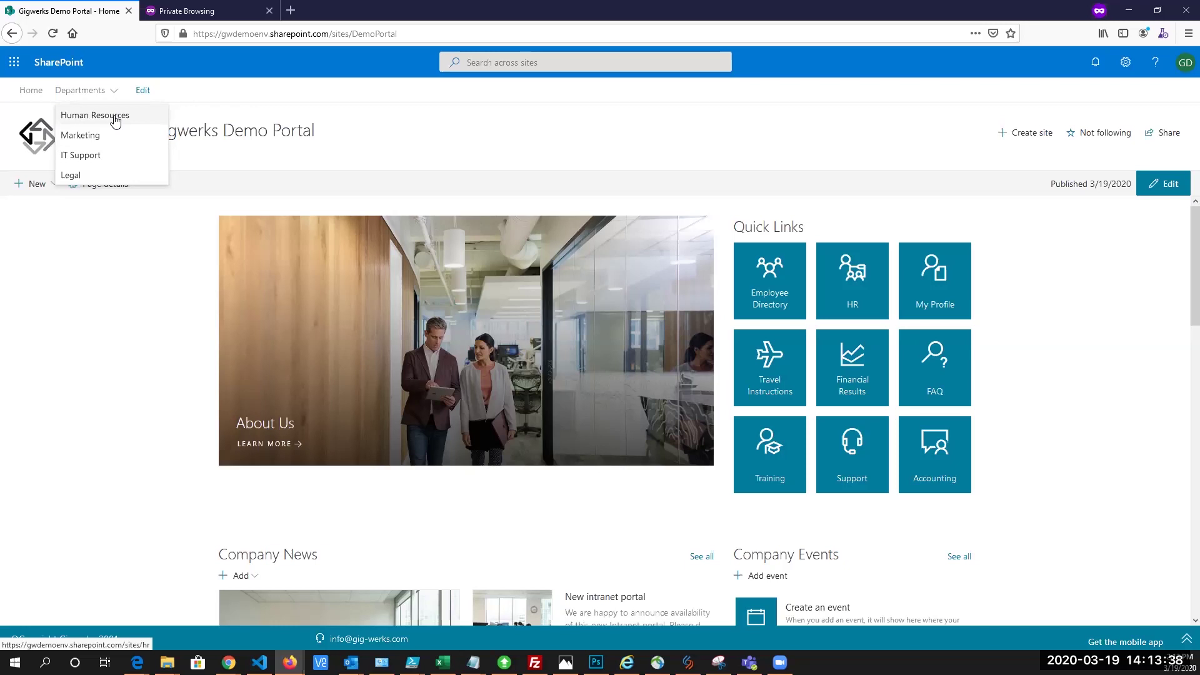
Go to the Human Resources site, enter edit mode, and look over its news web part
left_click(113, 117)
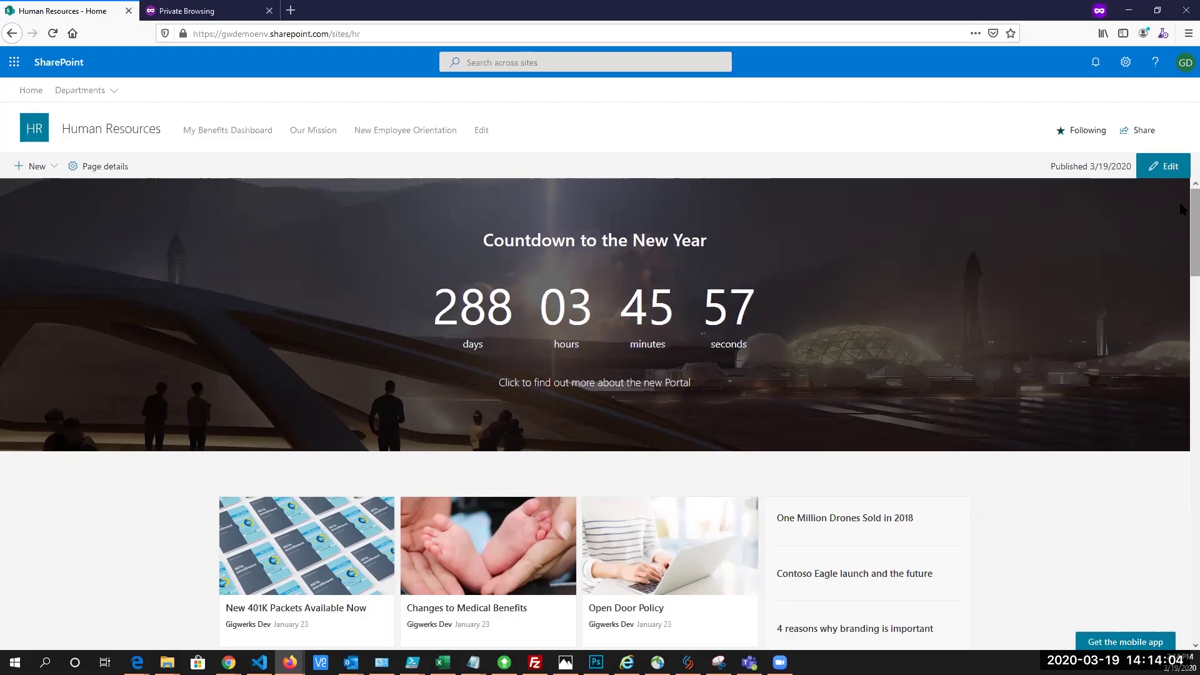
left_click(1167, 170)
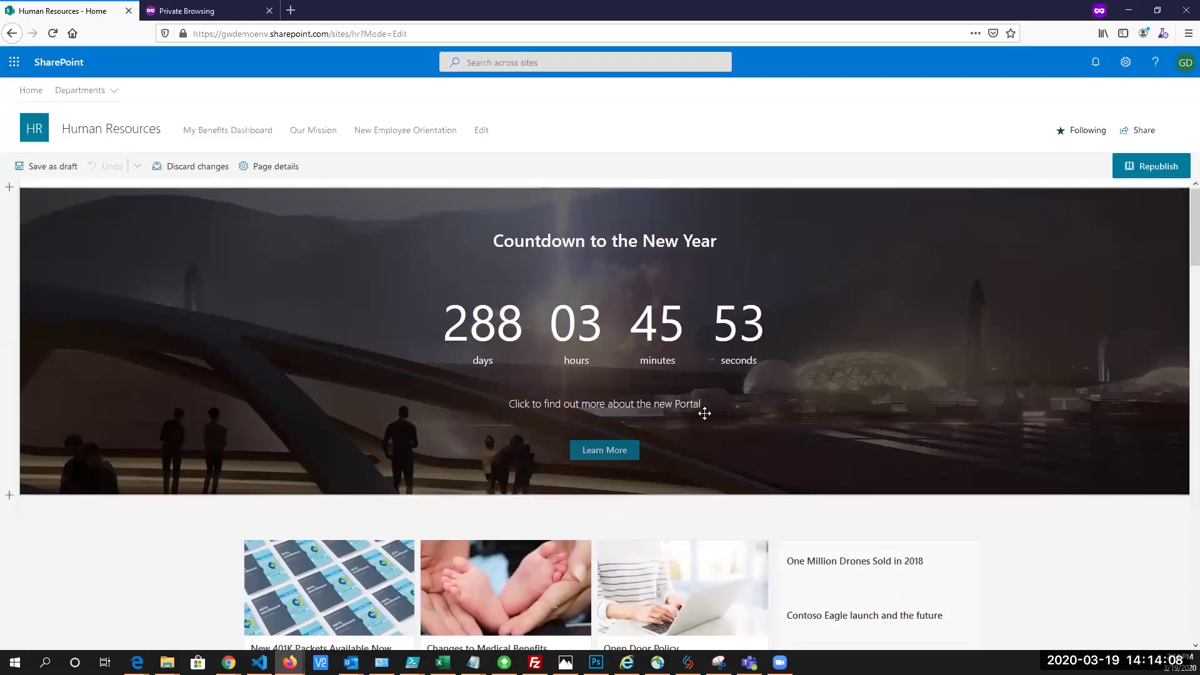
scroll(567, 313, "down", 5)
left_click(517, 252)
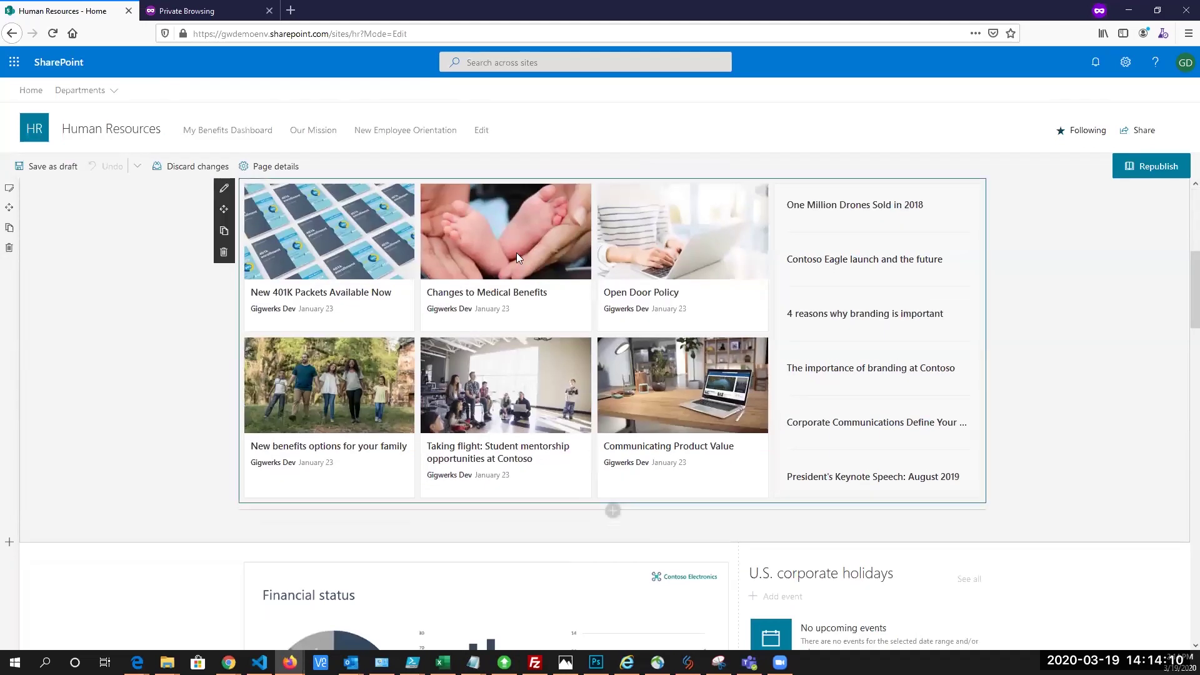
scroll(267, 266, "up", 2)
scroll(562, 313, "down", 3)
scroll(768, 392, "up", 4)
scroll(768, 392, "up", 2)
scroll(446, 291, "down", 10)
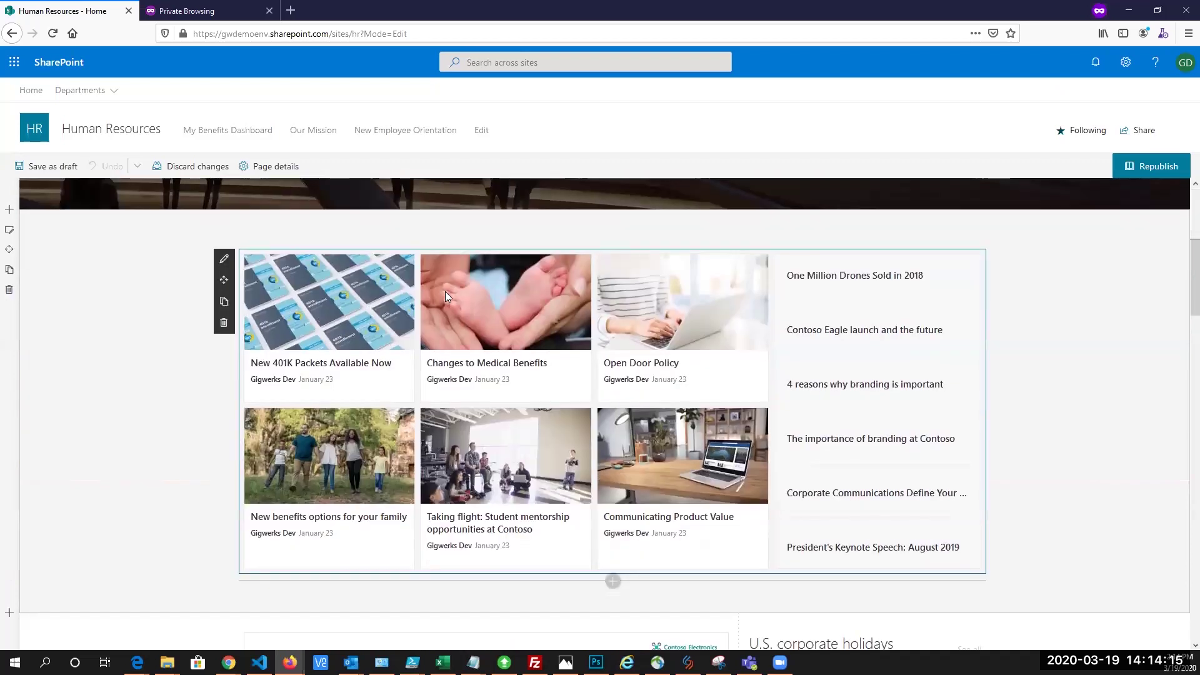
scroll(446, 292, "down", 1)
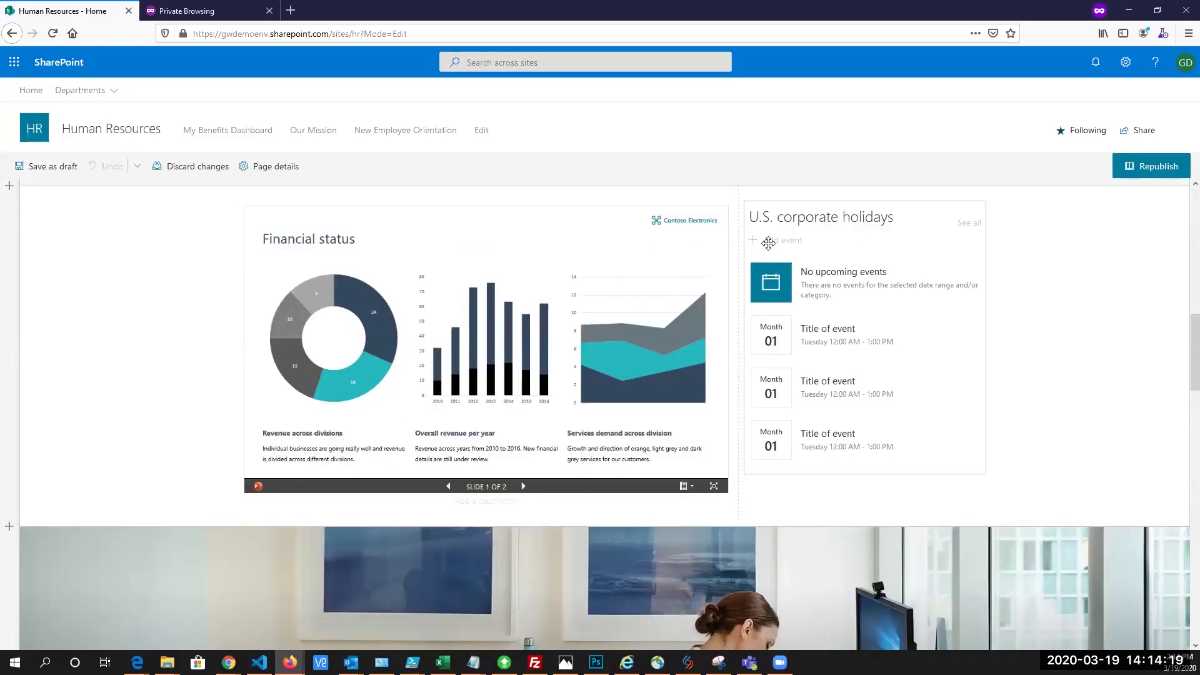
scroll(790, 257, "down", 3)
scroll(981, 313, "up", 5)
scroll(984, 322, "up", 5)
Republish the HR home page and scroll down to the Benefits, Career and Tools sections
left_click(1155, 166)
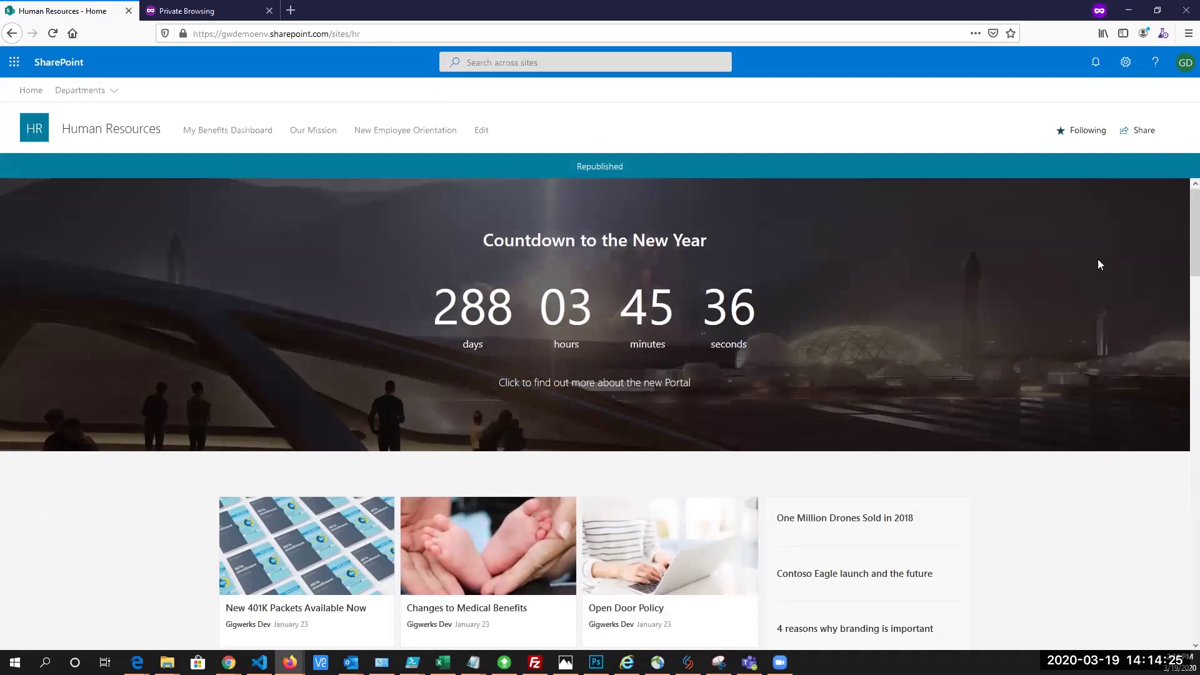
scroll(1181, 221, "down", 5)
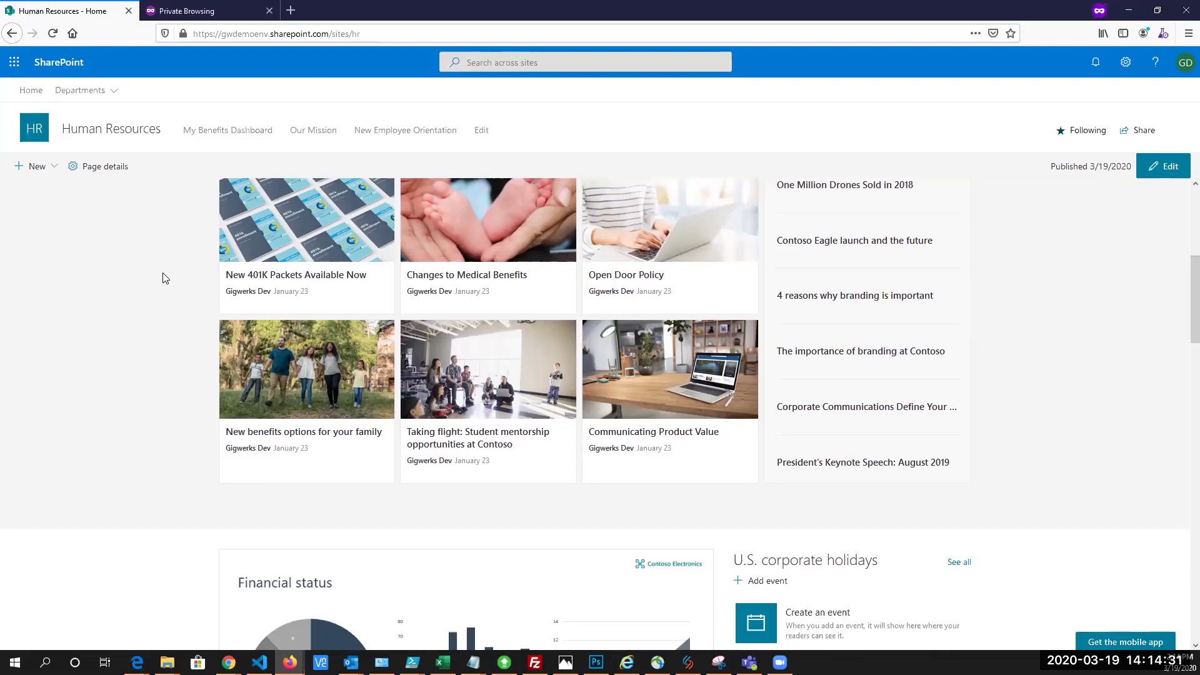
scroll(180, 295, "down", 5)
scroll(180, 295, "down", 8)
scroll(177, 294, "down", 1)
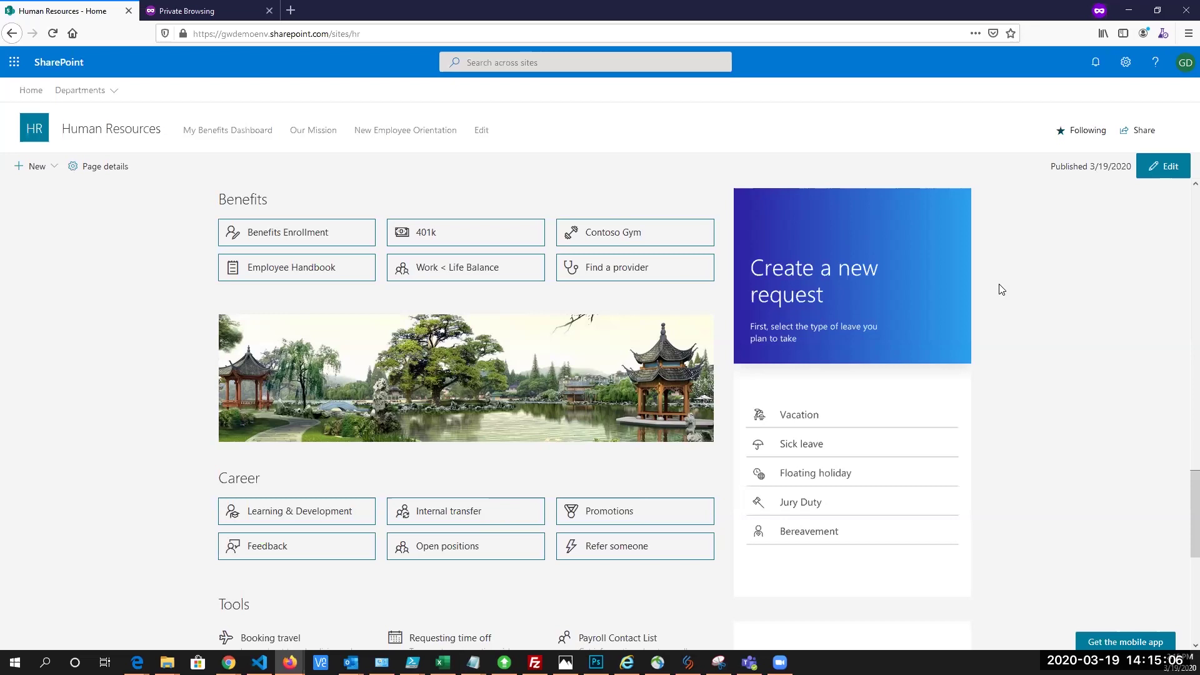
scroll(994, 285, "down", 2)
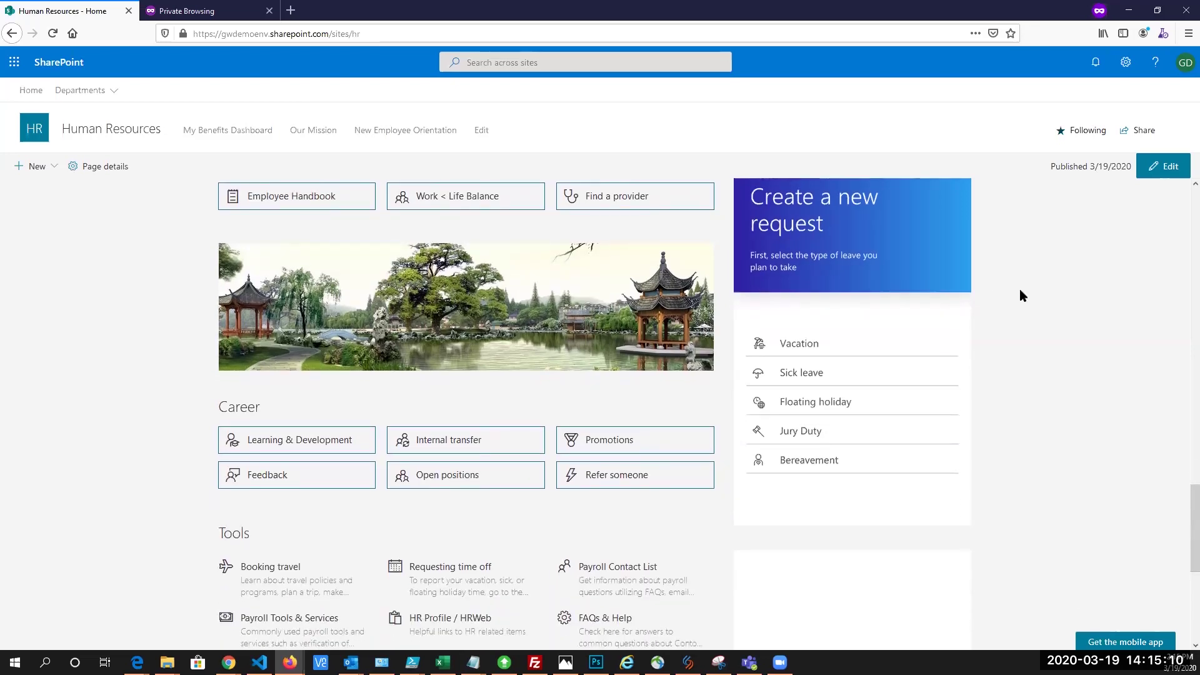
scroll(1019, 278, "up", 4)
Fill a new Vacation time-off request from 3/20/2020 to 3/24/2020 and start its Notes
left_click(845, 340)
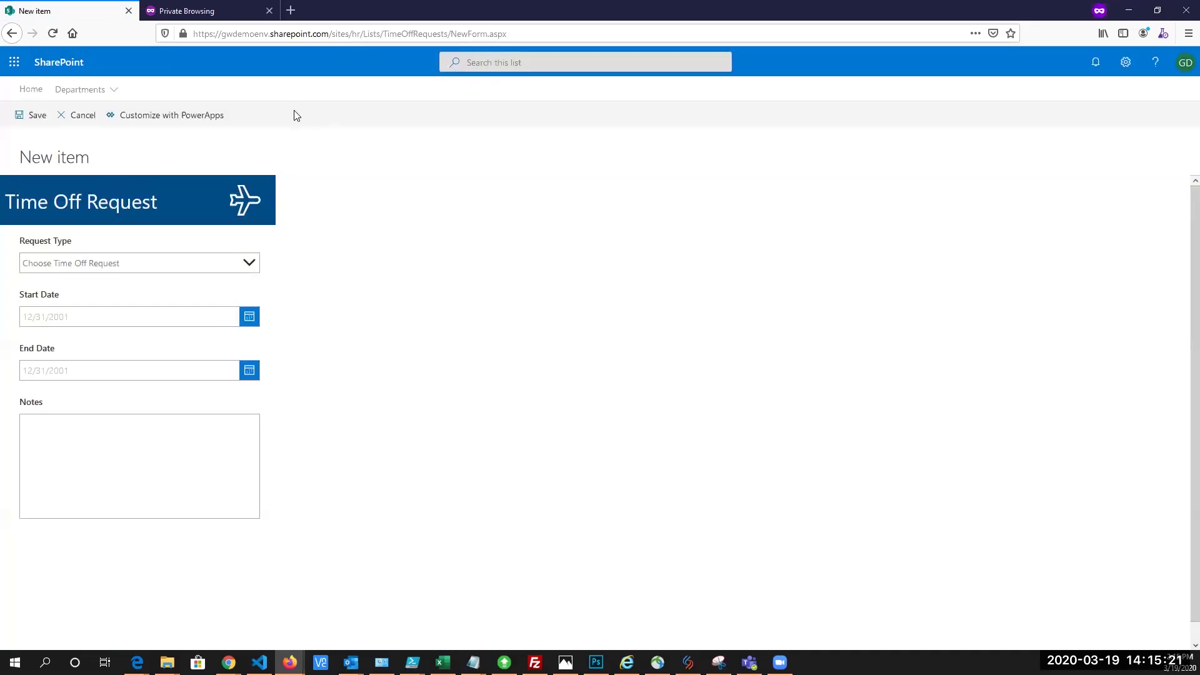
left_click(249, 265)
left_click(26, 292)
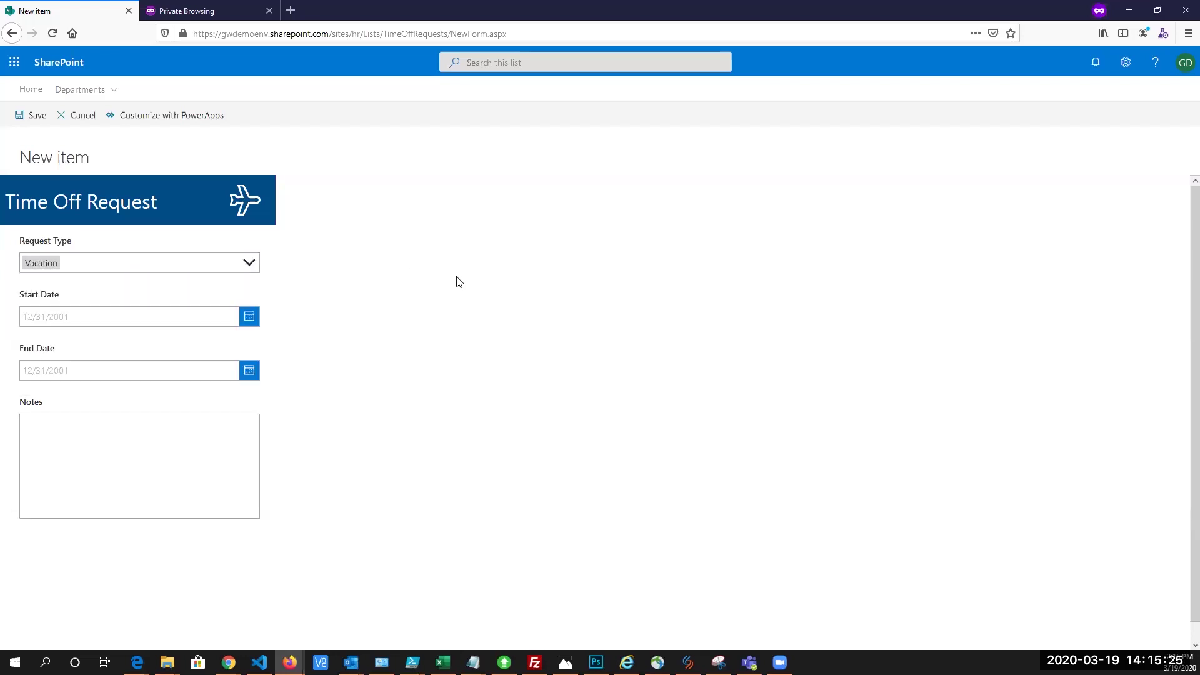
left_click(249, 317)
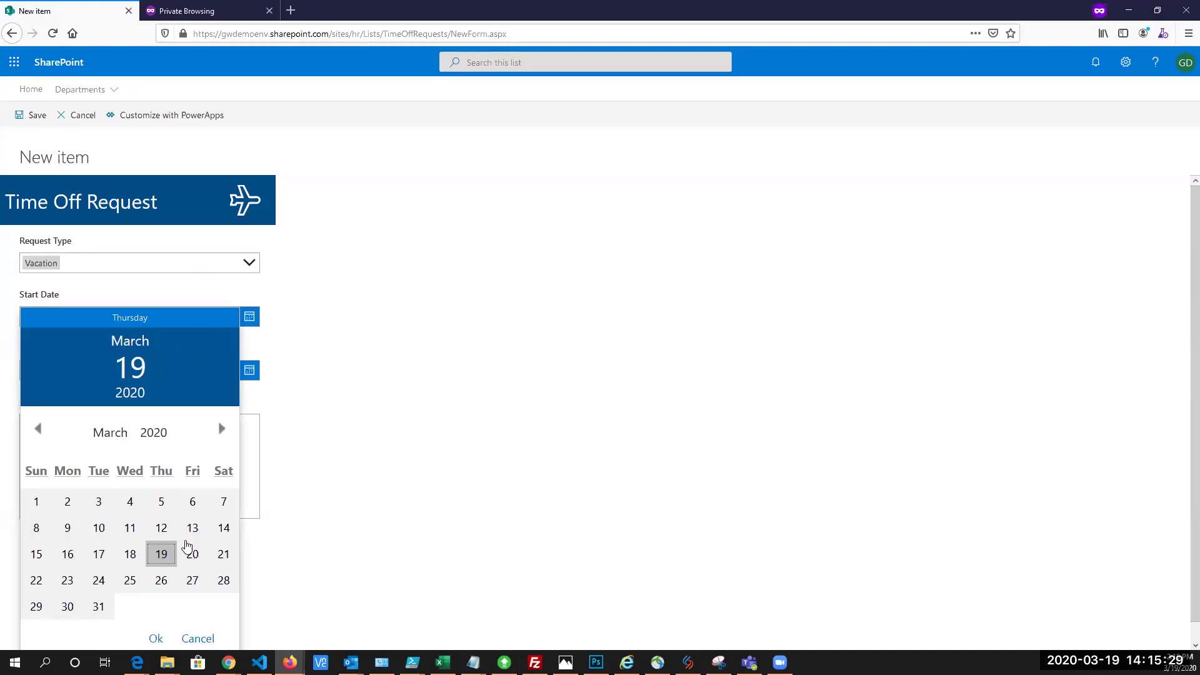
left_click(195, 555)
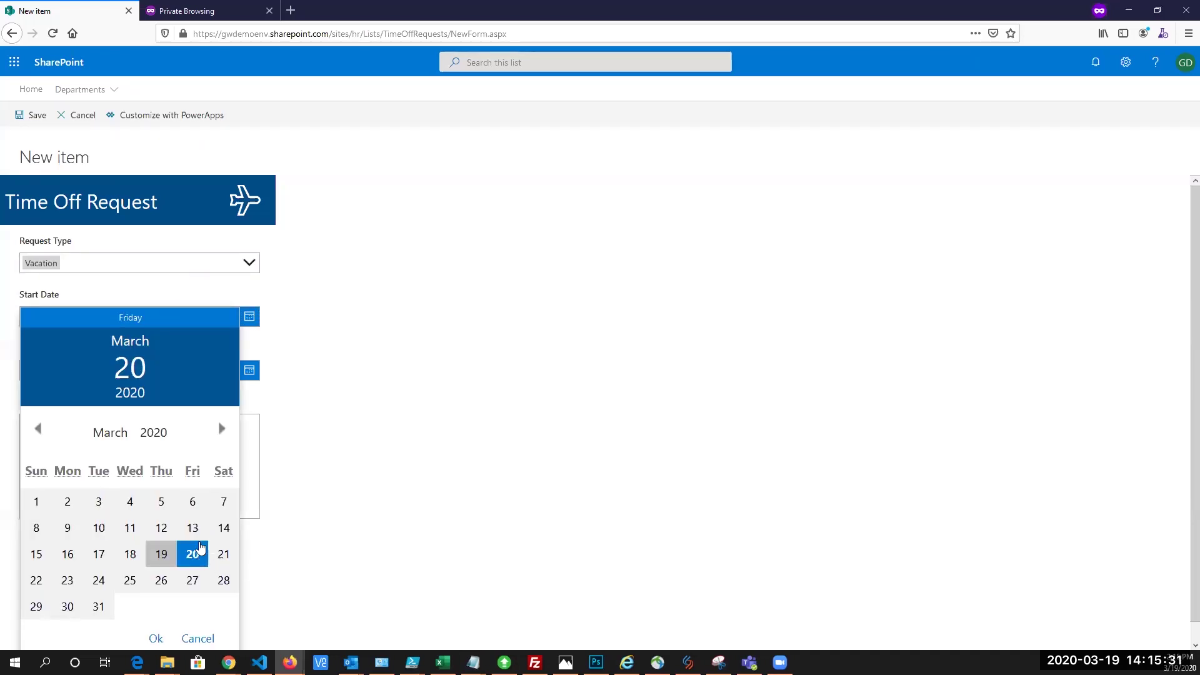
left_click(152, 638)
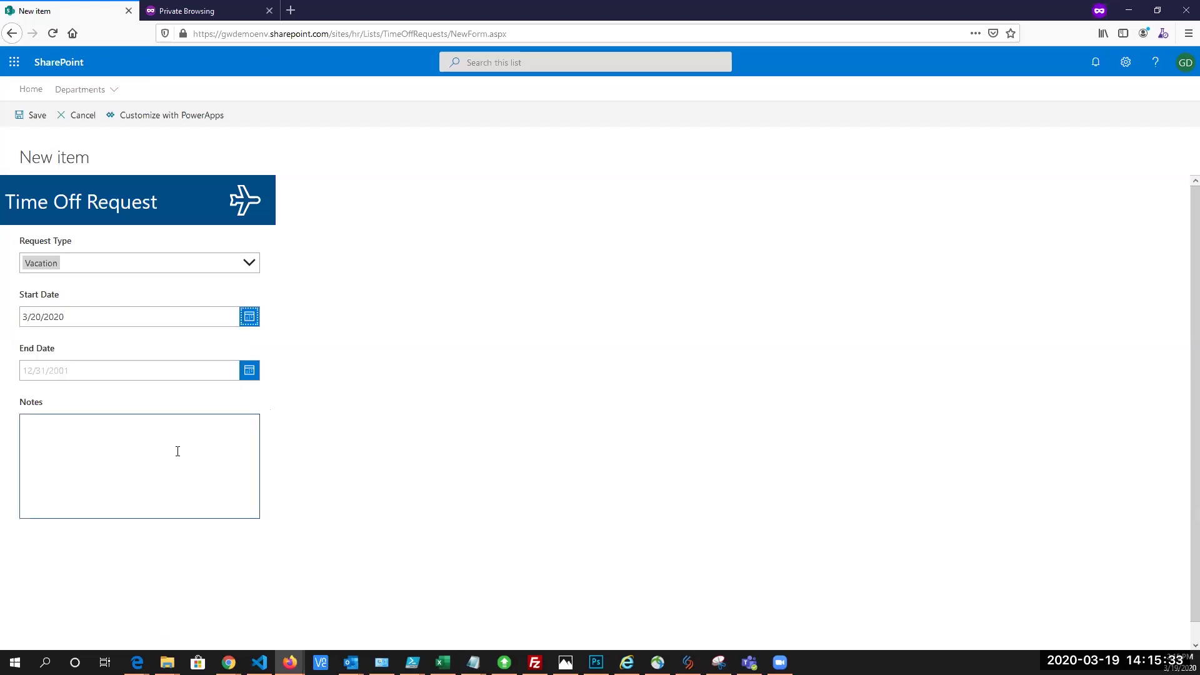
left_click(250, 374)
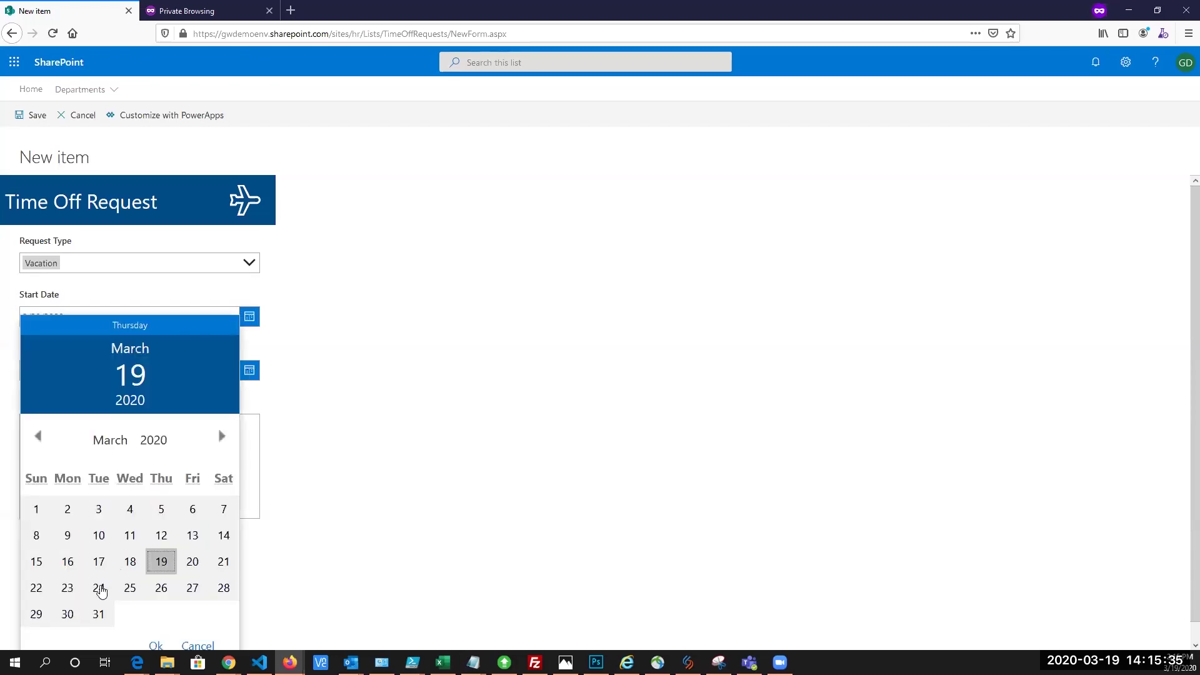
left_click(99, 589)
left_click(156, 647)
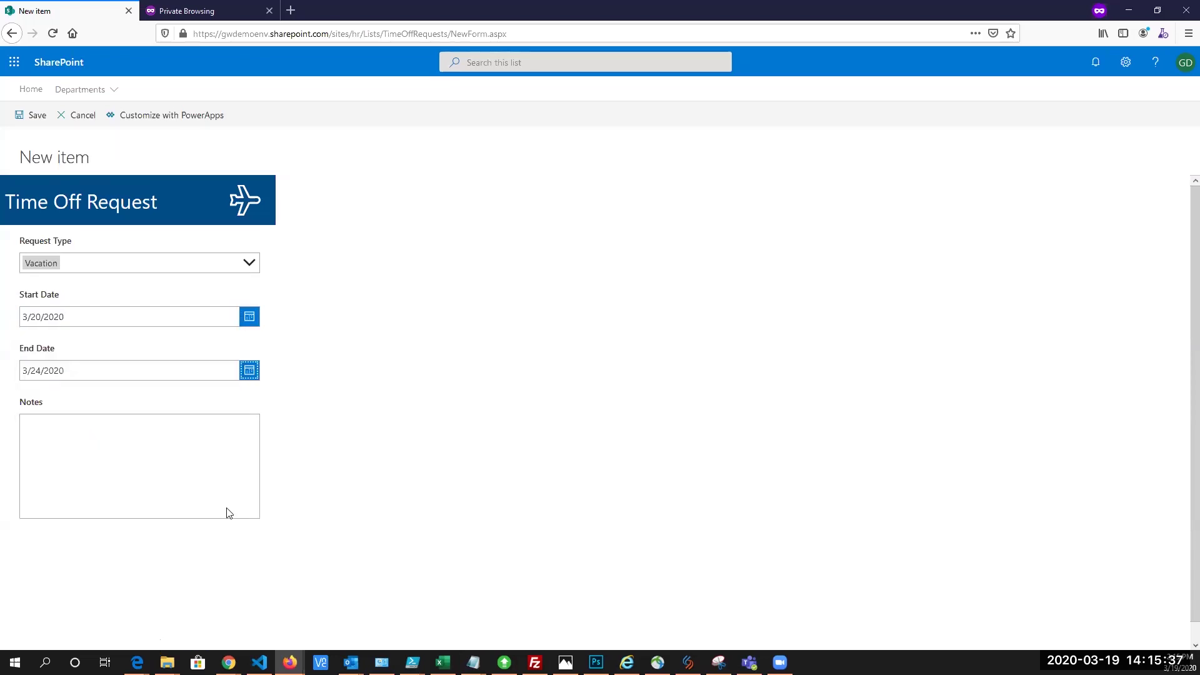
left_click(135, 461)
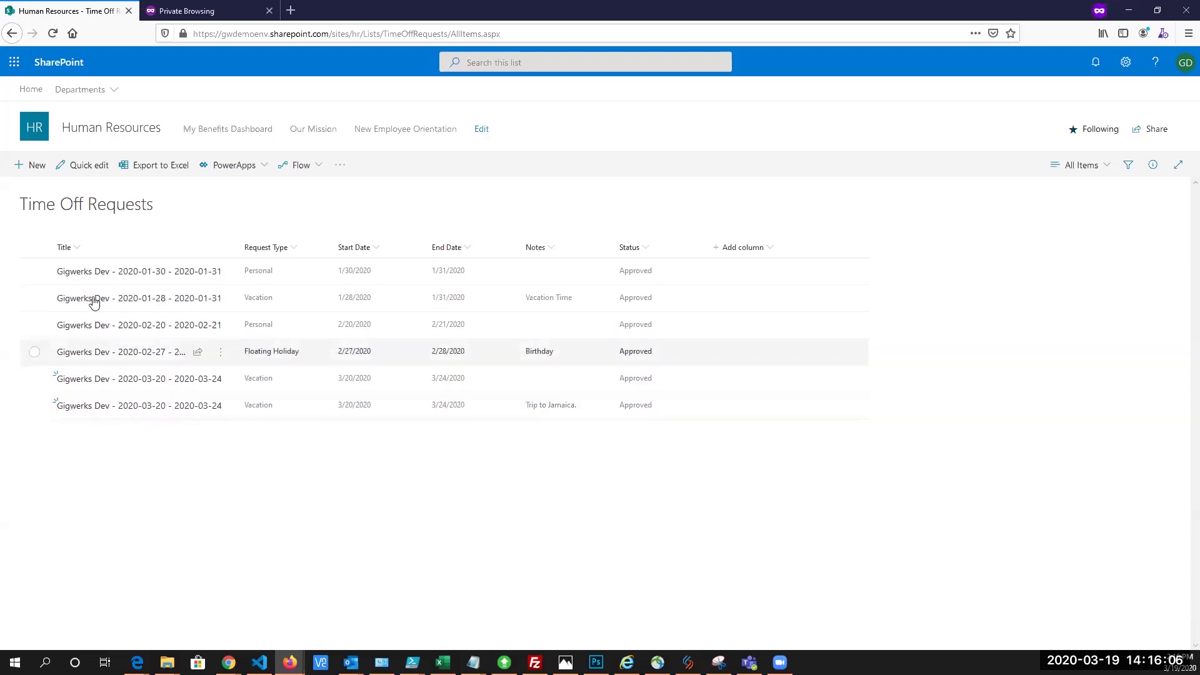
Select the Trip to Jamaica request, visit HR site contents, and view then leave the time-off event
left_click(645, 409)
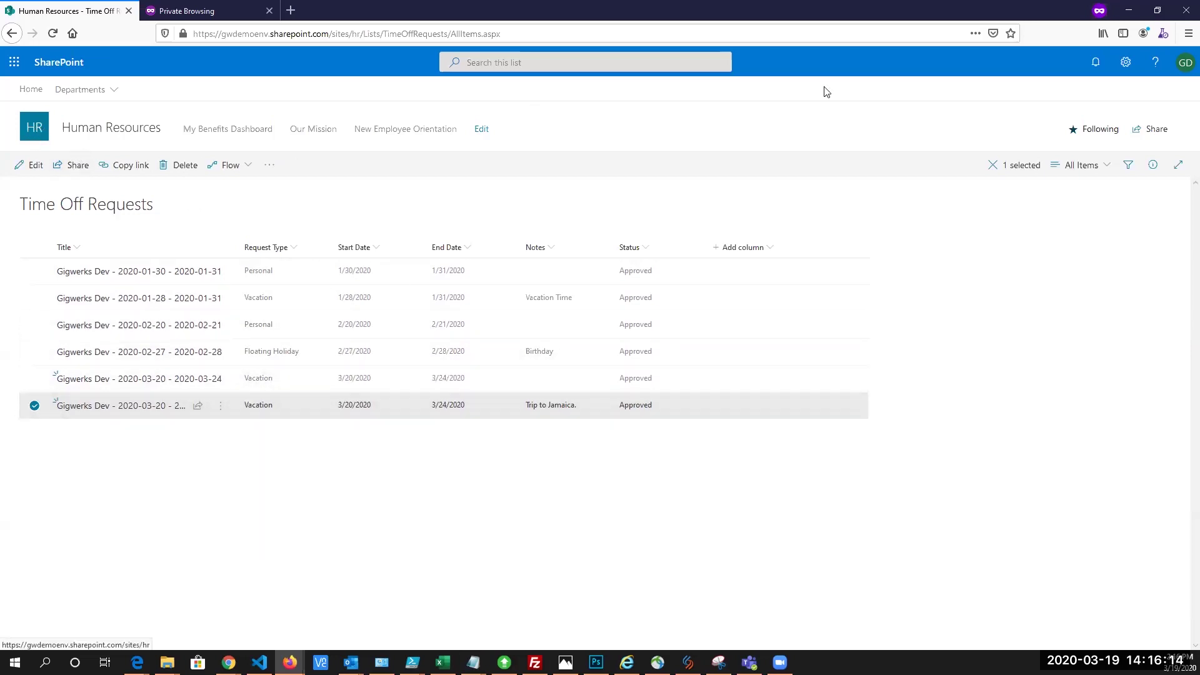
left_click(1125, 62)
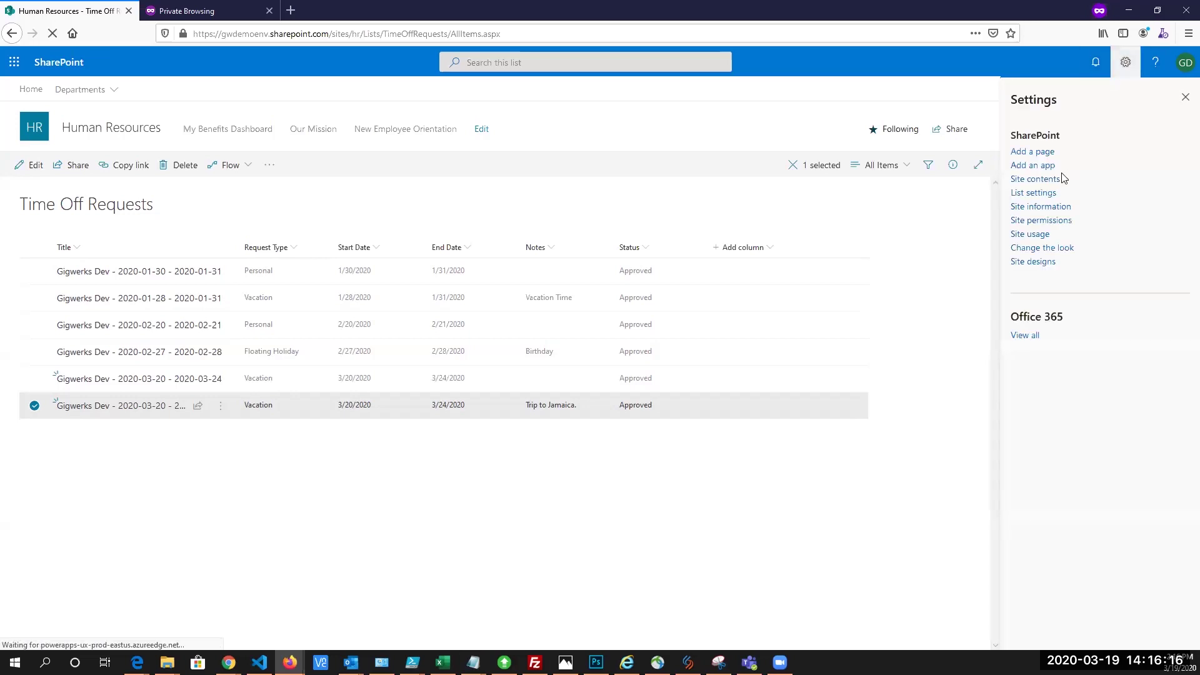
left_click(1035, 179)
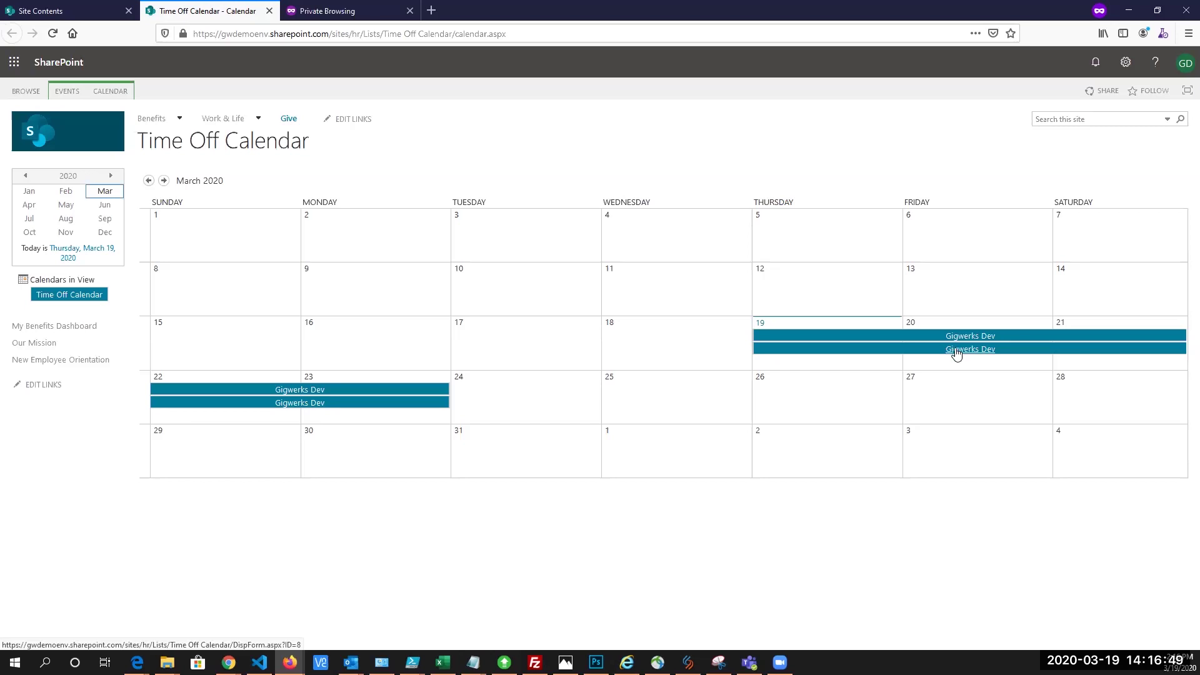
left_click(957, 351)
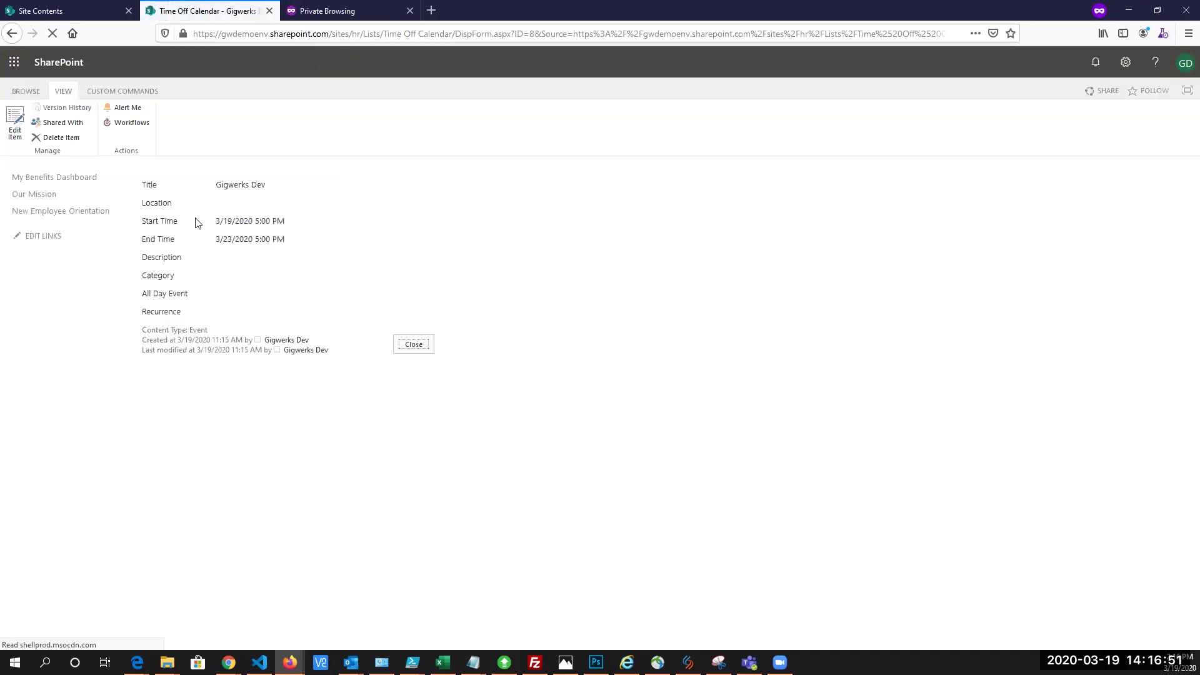
left_click(12, 33)
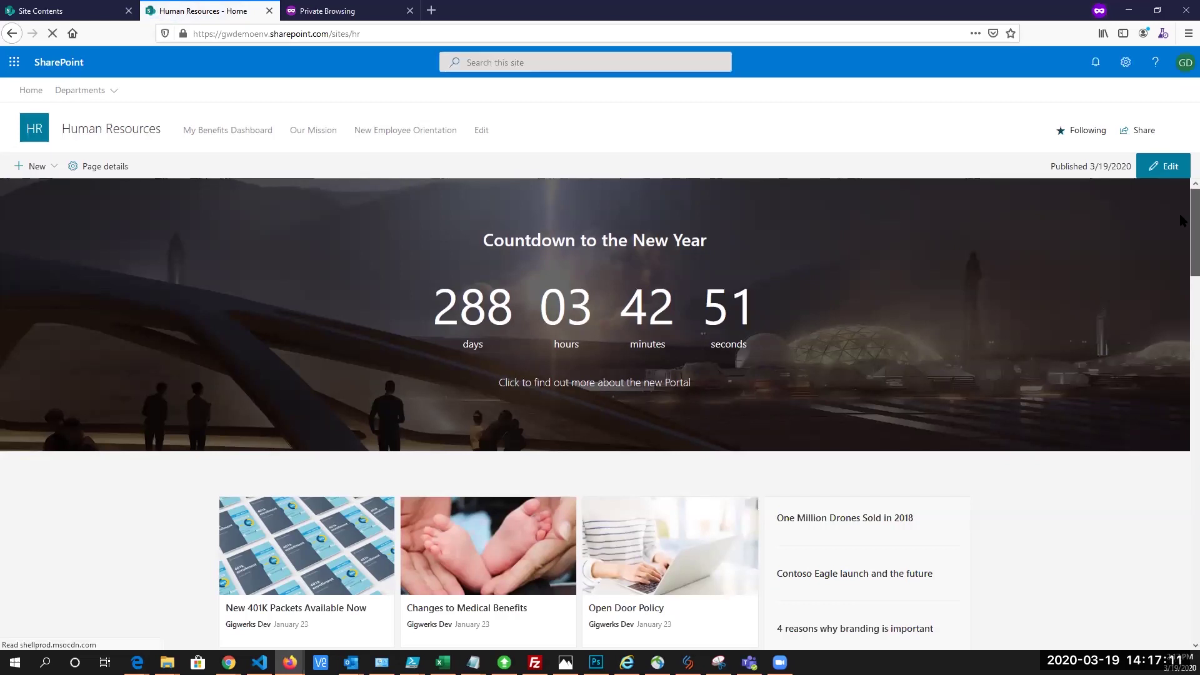
Scroll the HR home page down to the Tools and Quick Links sections and the chat panel
scroll(1182, 222, "down", 1)
scroll(1182, 224, "down", 1)
scroll(1181, 243, "down", 2)
scroll(1181, 253, "down", 5)
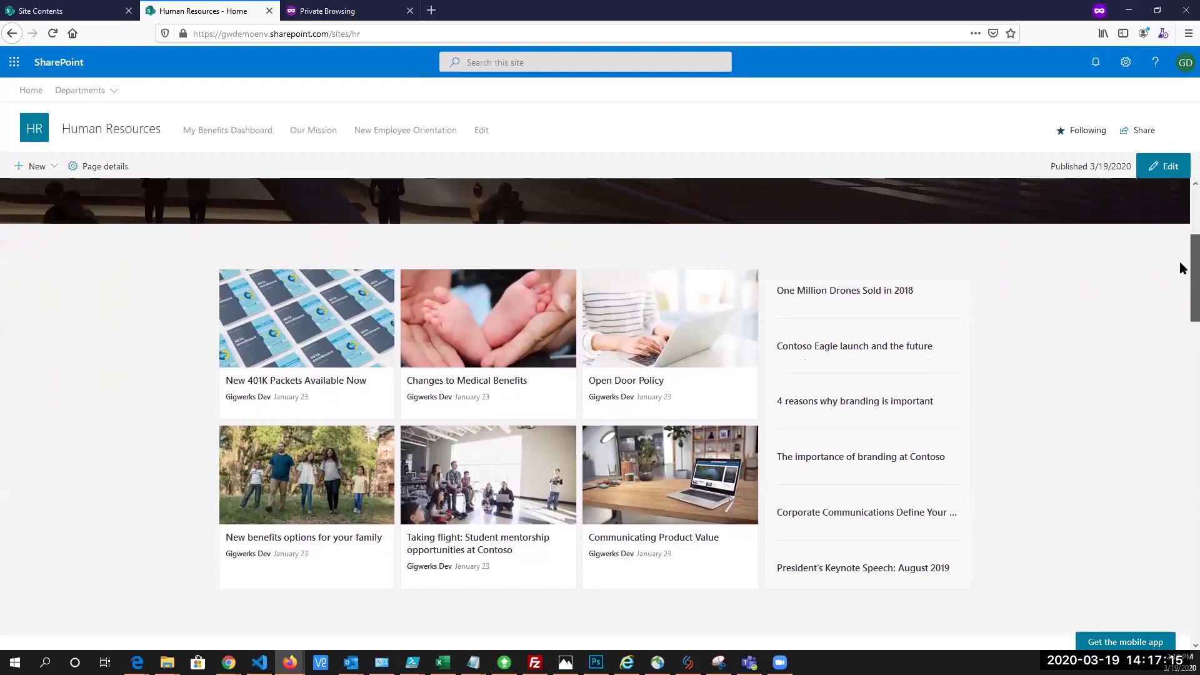
left_click_drag(1181, 301, 1181, 465)
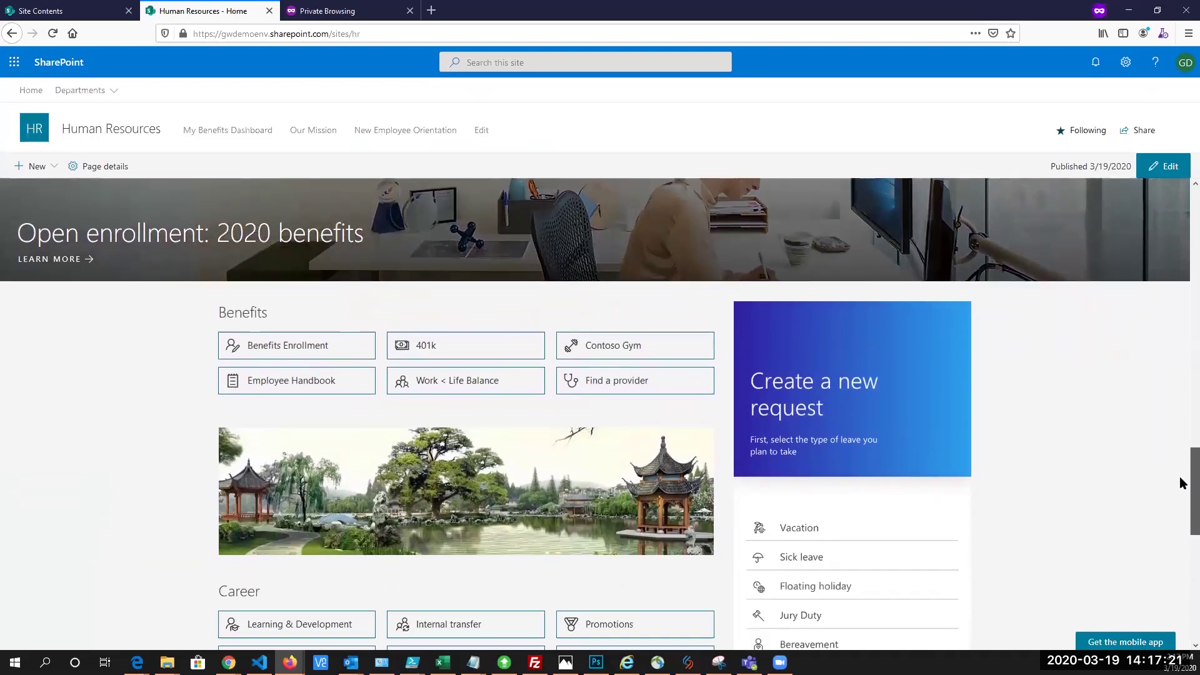
scroll(1179, 481, "down", 5)
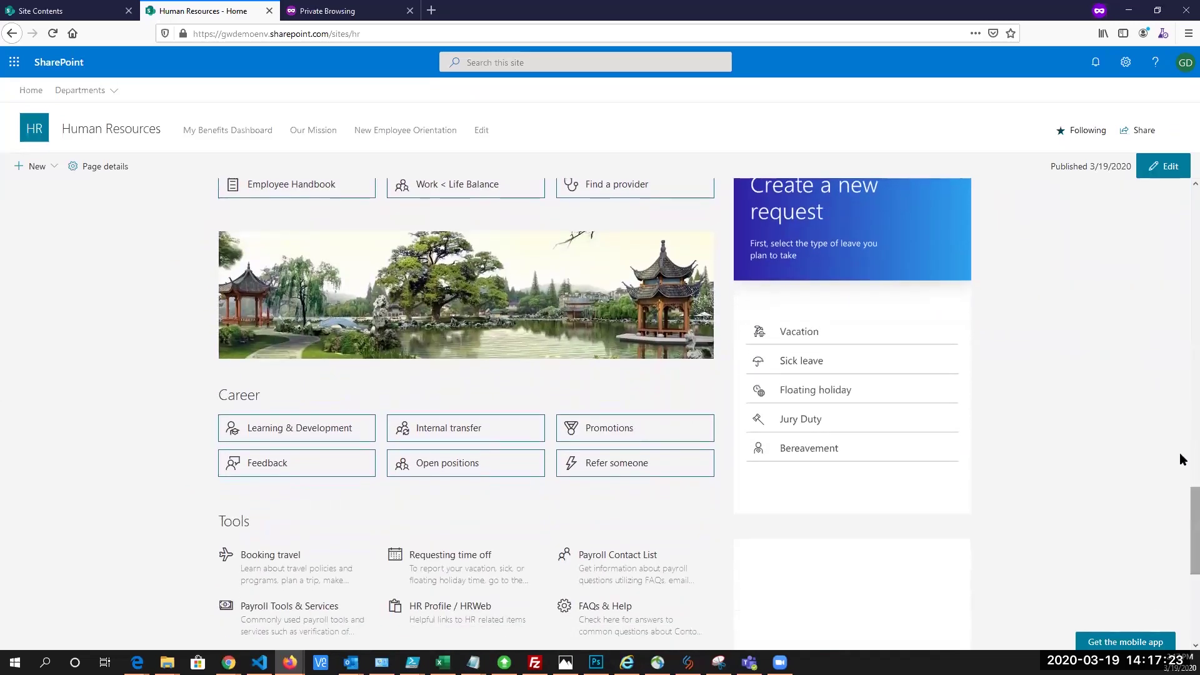
scroll(1144, 404, "down", 5)
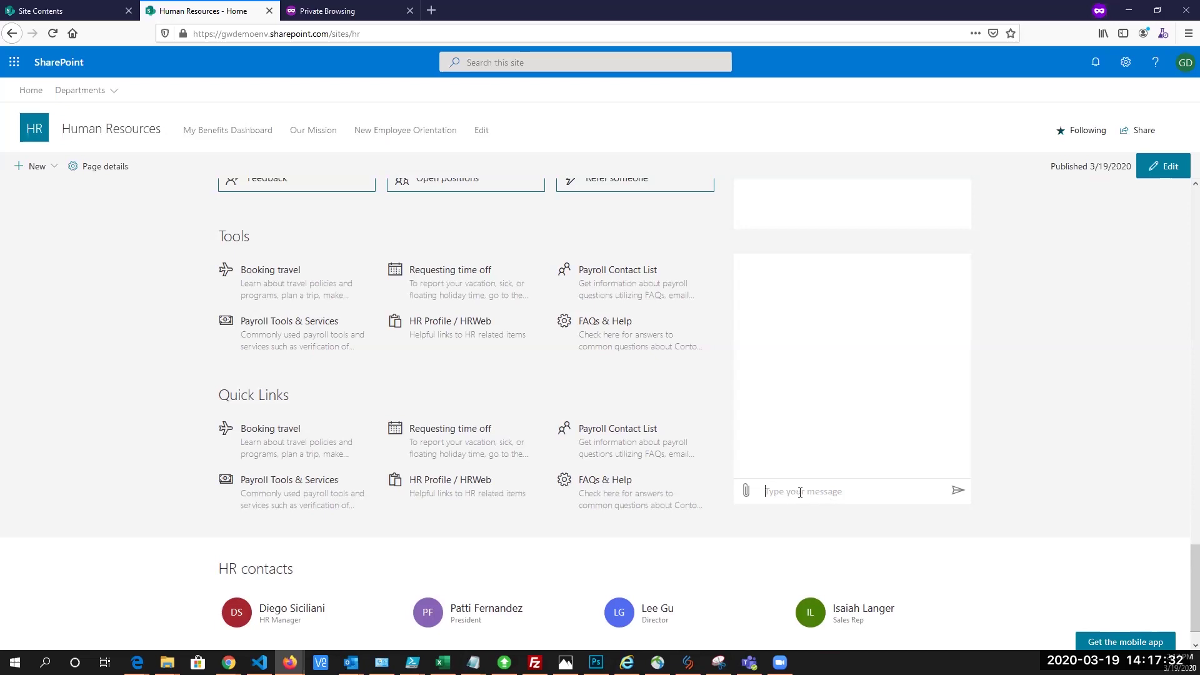
Send 'Hello' to the HR chat bot, then reply with your first name
type("Hello")
key("Return")
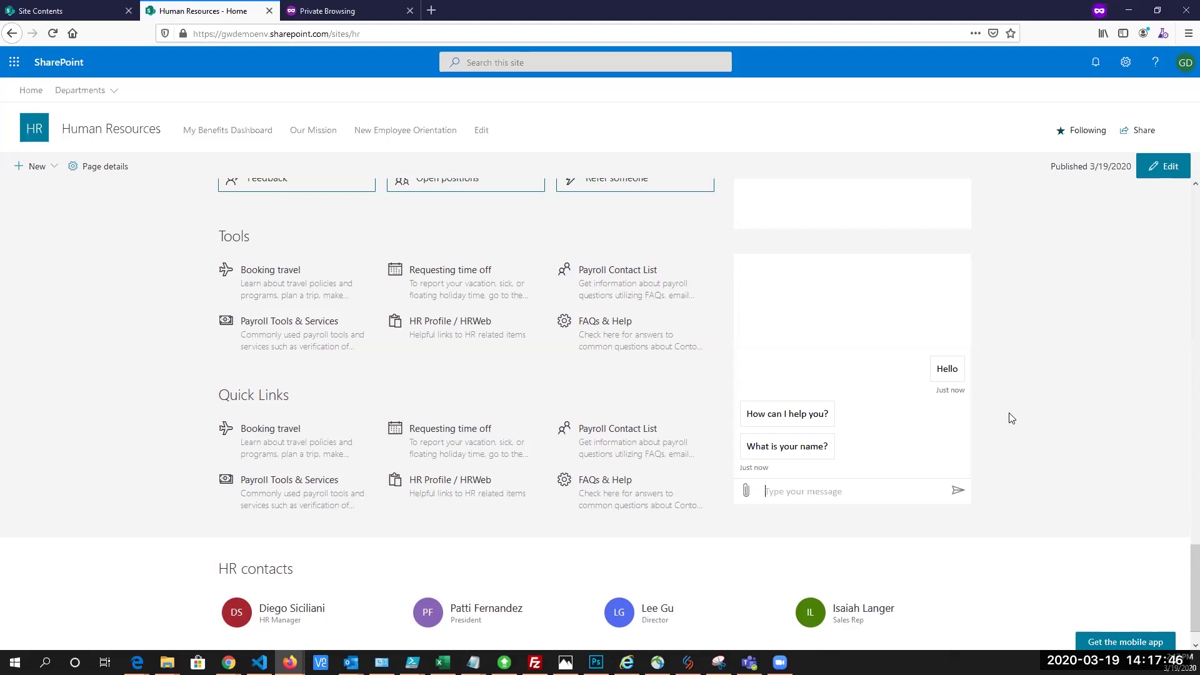
type("Omar")
key("Return")
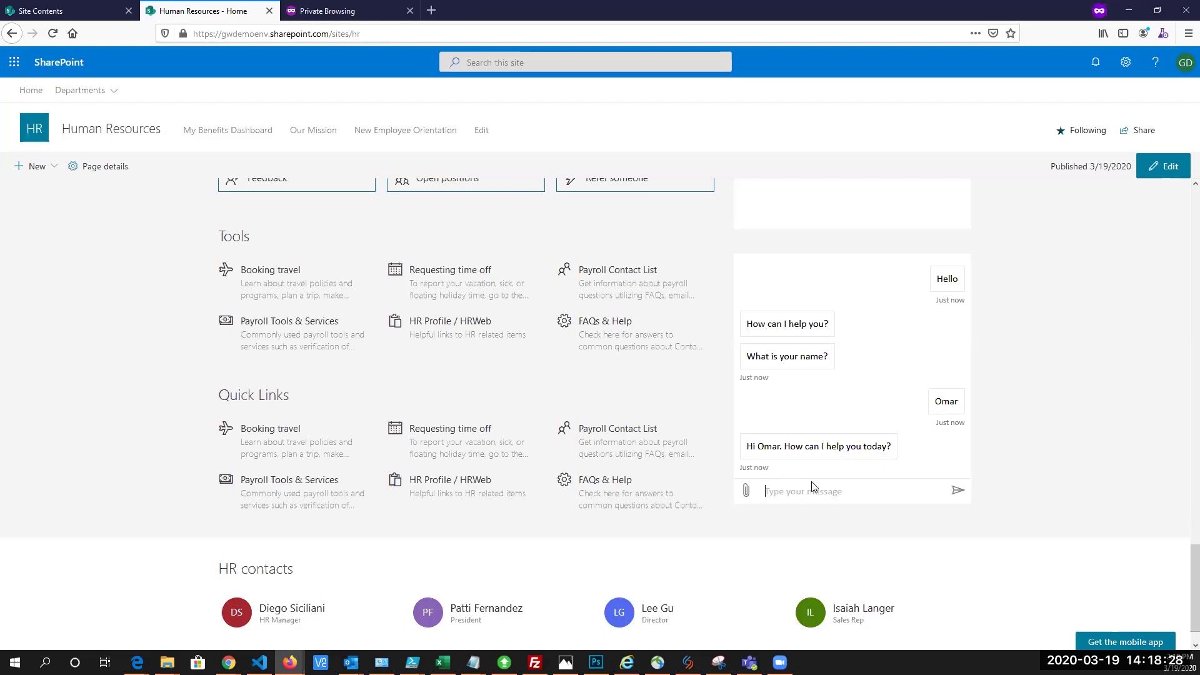
Ask the HR bot 'How many people did we hire last year' and scroll to its HR Reports card
type("How many people did we hire last year")
key("Return")
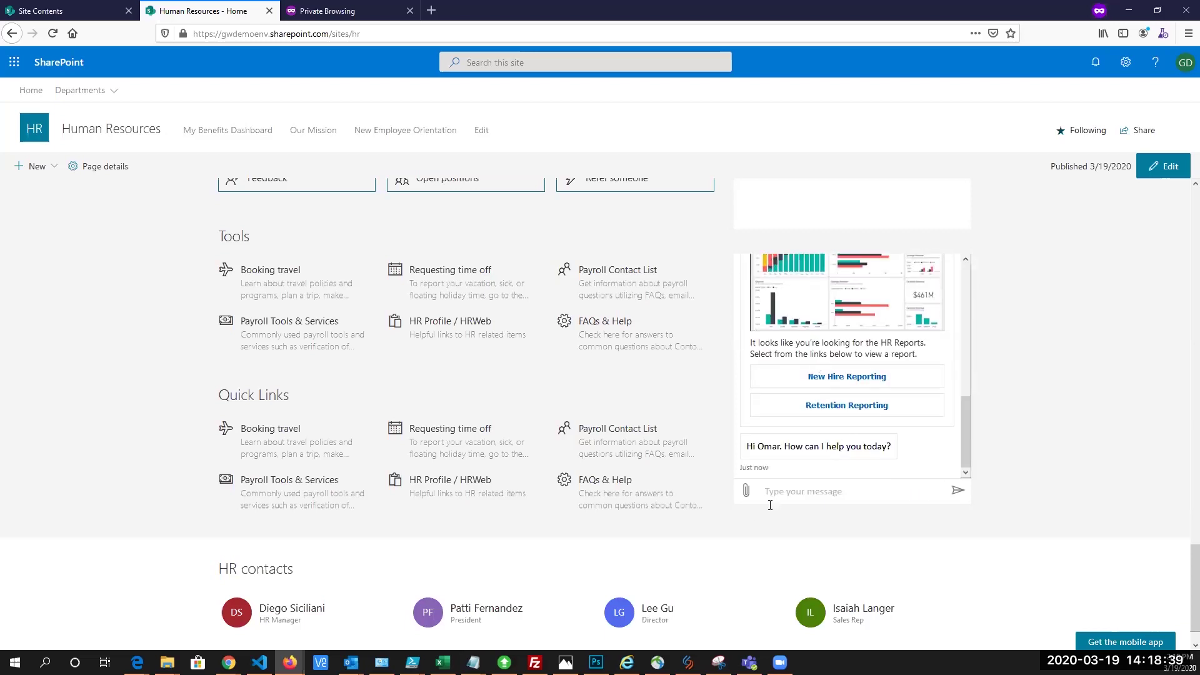
mouse_move(962, 411)
left_mouse_down()
mouse_move(961, 355)
mouse_move(973, 410)
left_mouse_up()
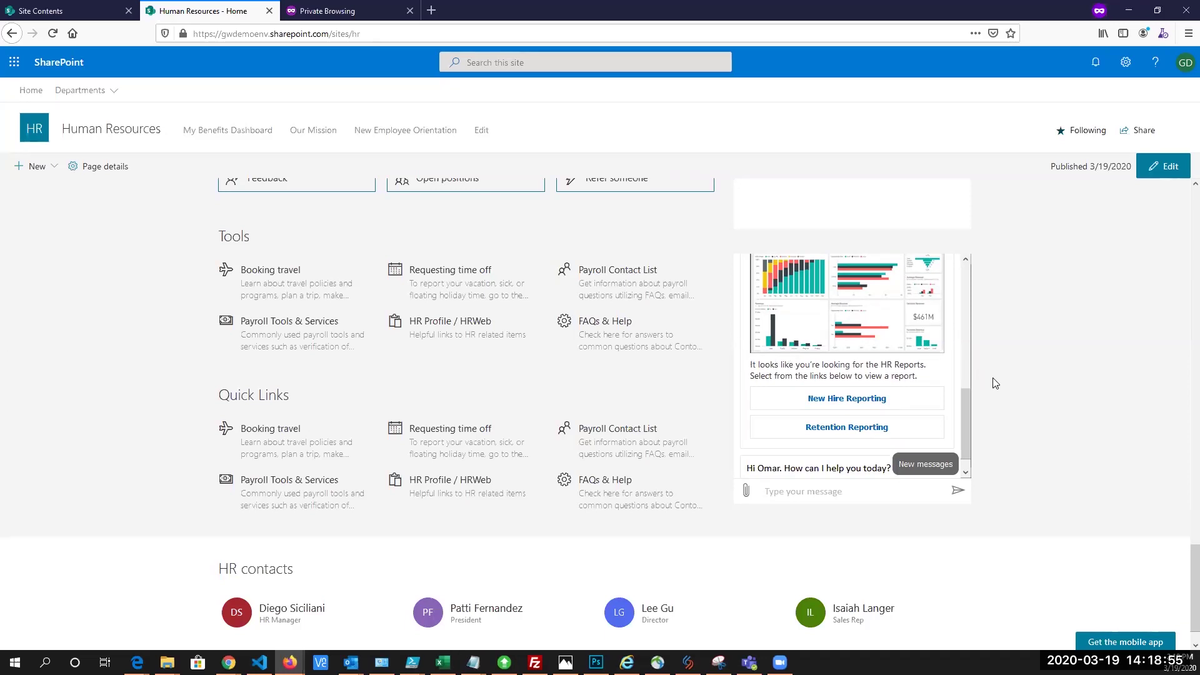
mouse_move(964, 401)
left_mouse_down()
mouse_move(969, 378)
mouse_move(969, 408)
left_mouse_up()
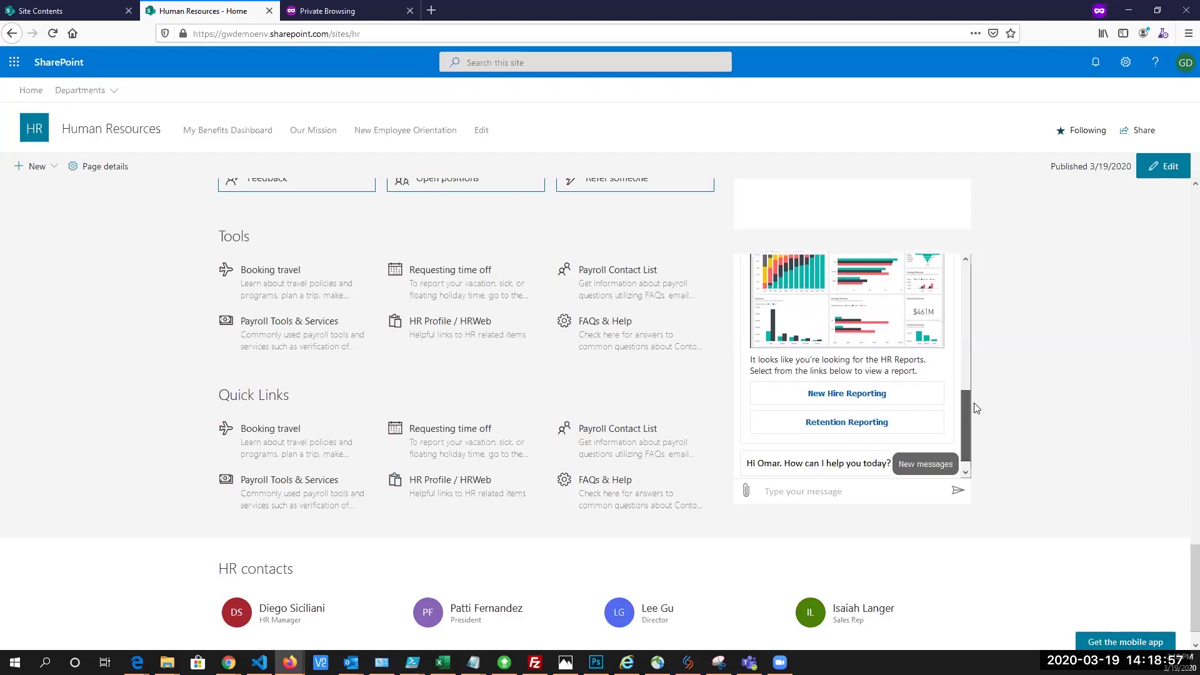
Open the Retention Reporting link from the bot's reply and scroll through the HR Reporting dashboard
left_click(830, 424)
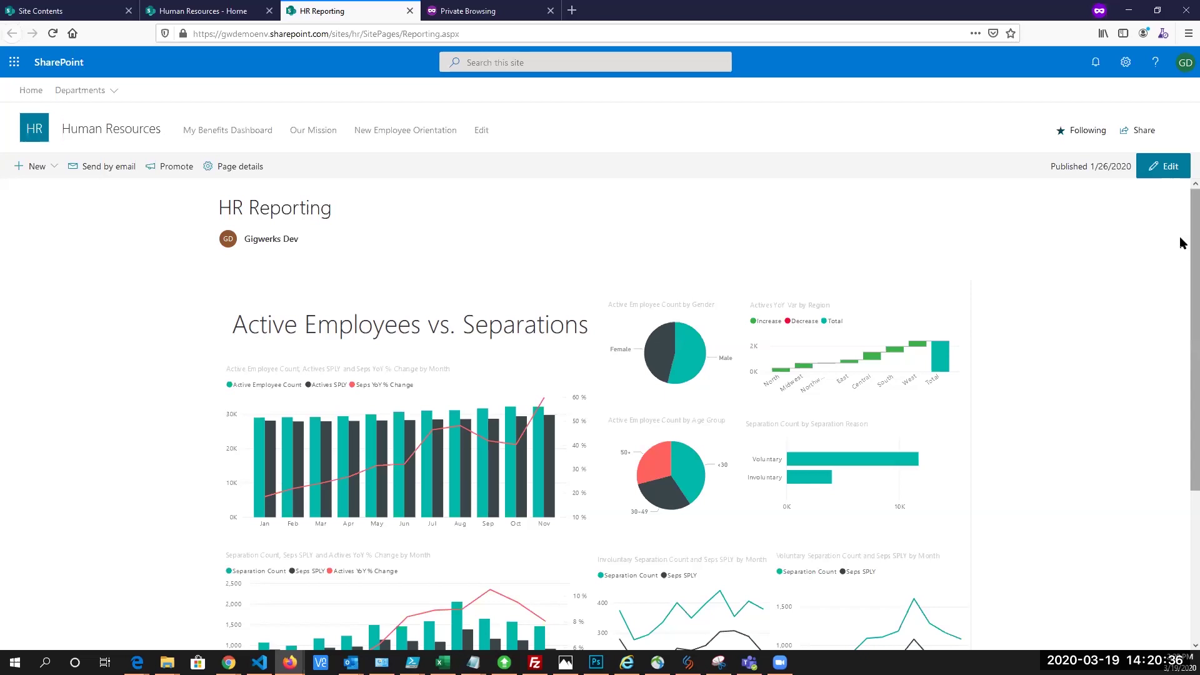
scroll(1181, 258, "down", 3)
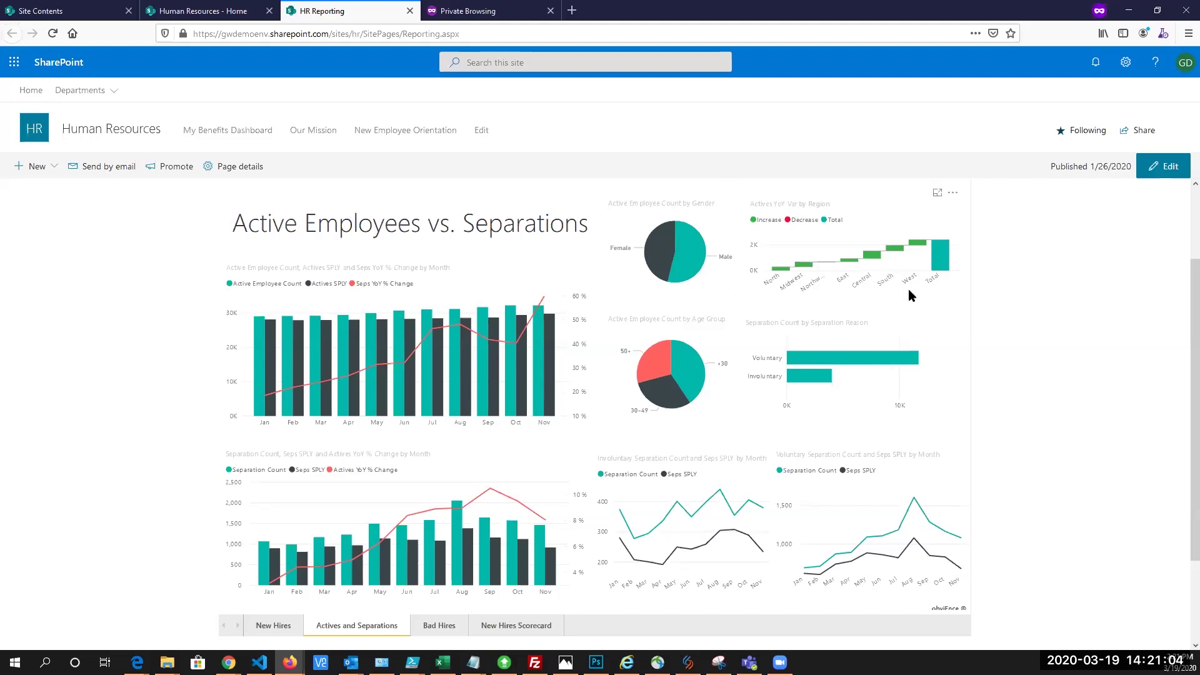
scroll(1182, 283, "up", 1)
scroll(1182, 283, "down", 1)
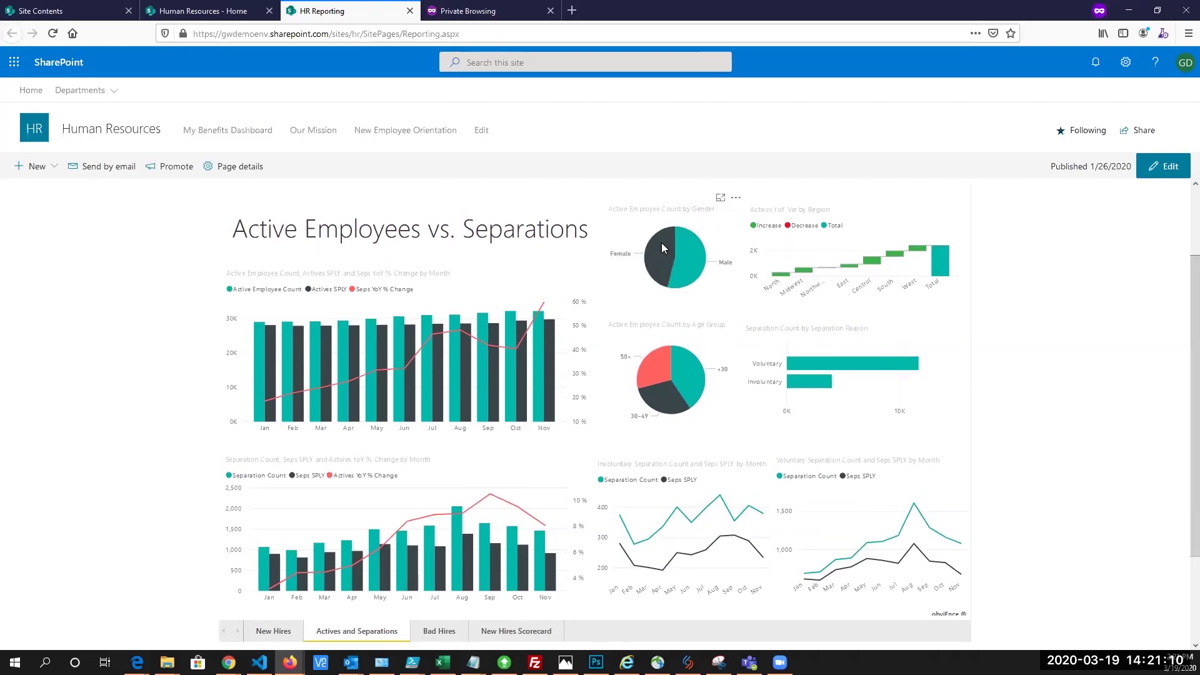
Cross-filter the report to female employees, the 50+ age group and voluntary separations
mouse_move(659, 251)
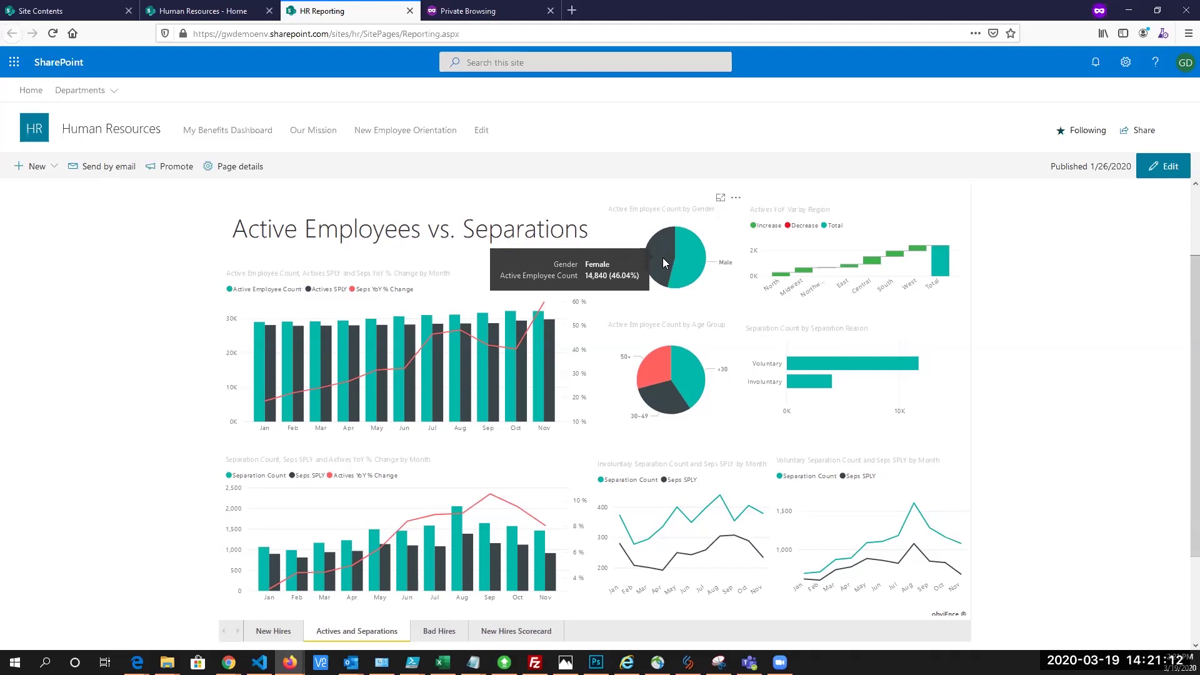
left_click(663, 258)
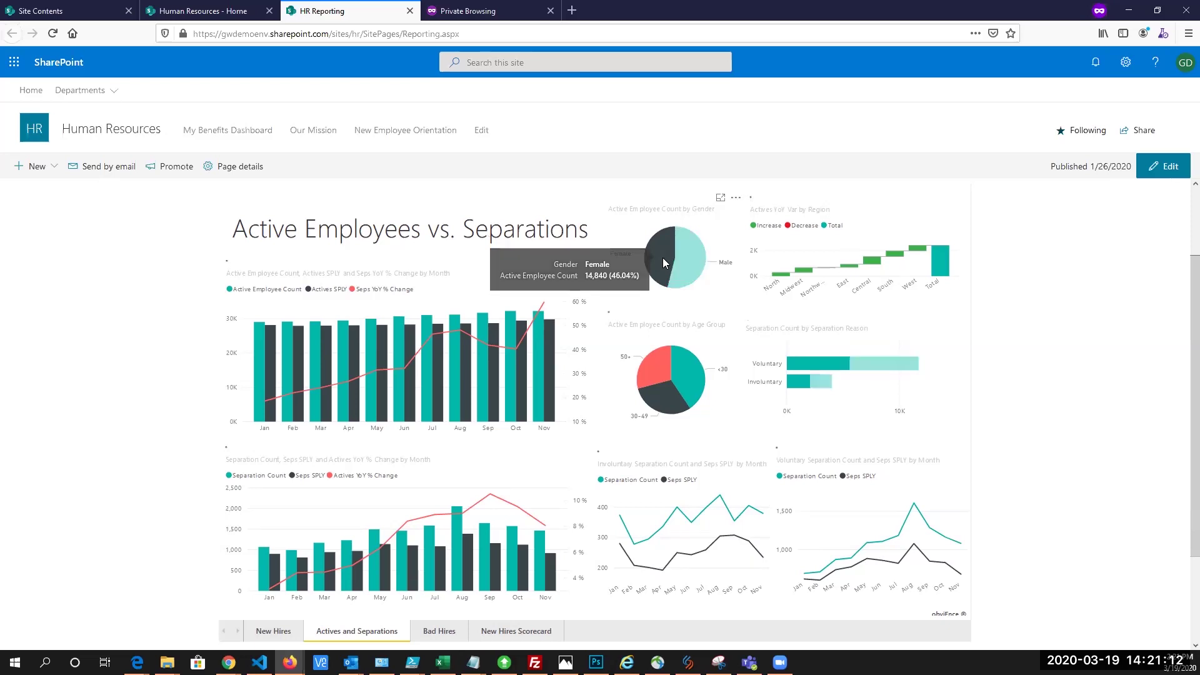
left_click(656, 363)
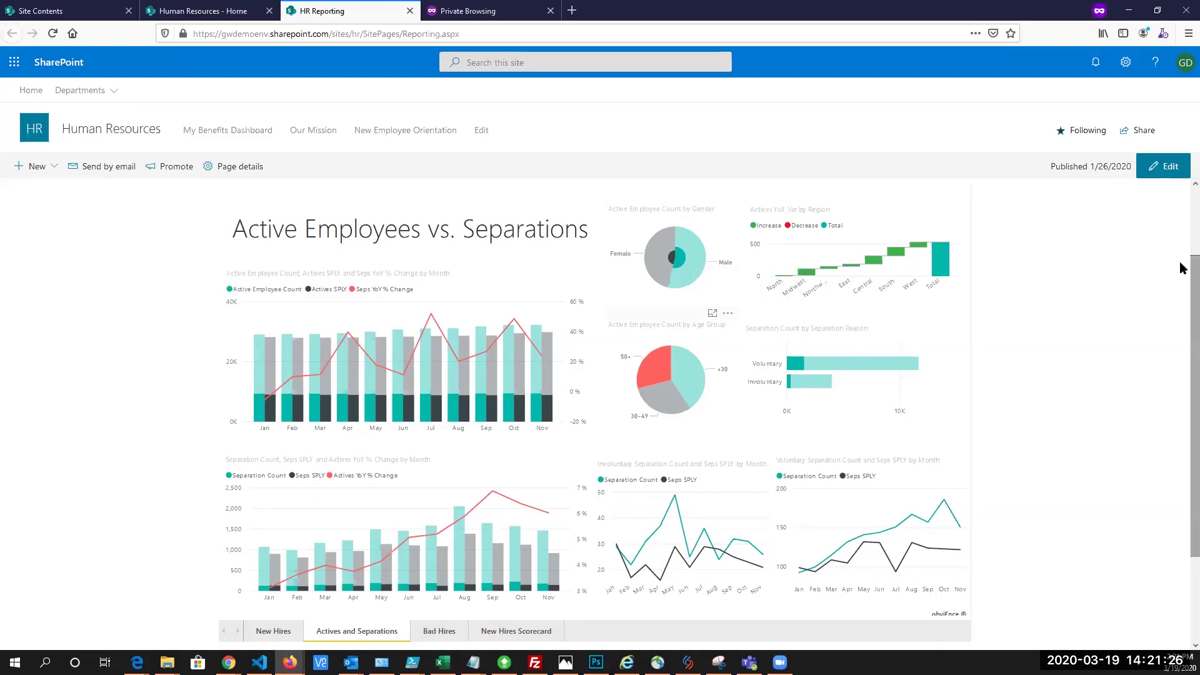
scroll(1182, 275, "down", 1)
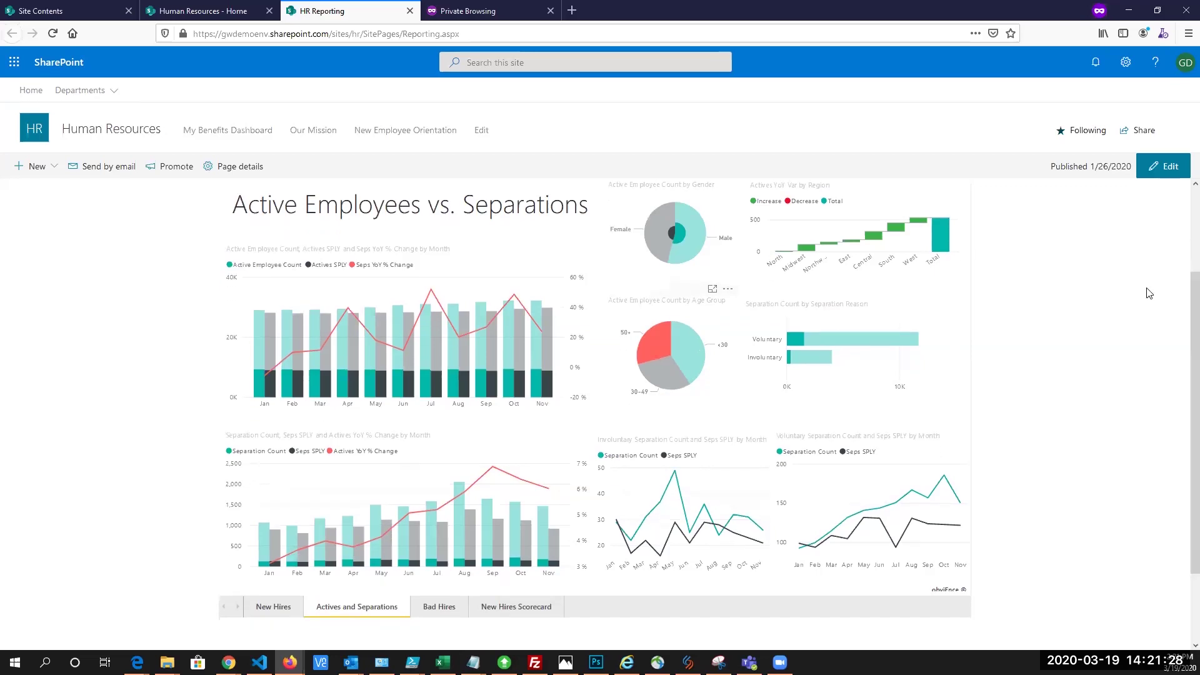
left_click(834, 339)
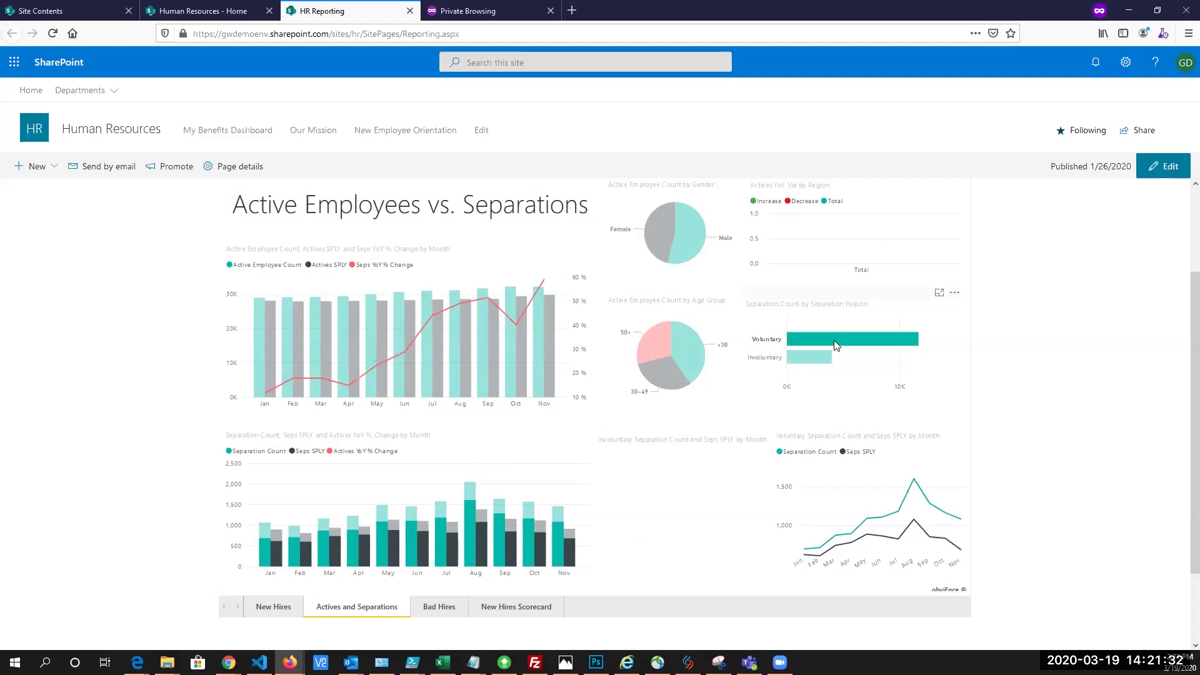
Filter the report visuals by the January, June and March bars
mouse_move(812, 360)
left_click(262, 339)
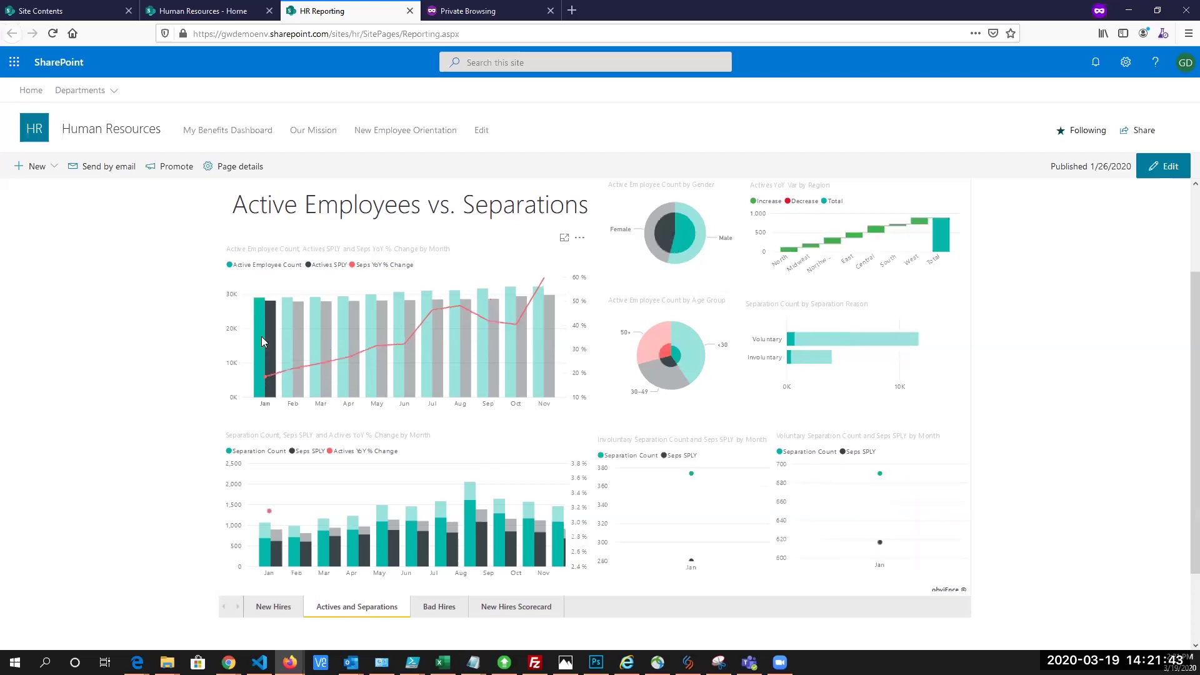
left_click(395, 372)
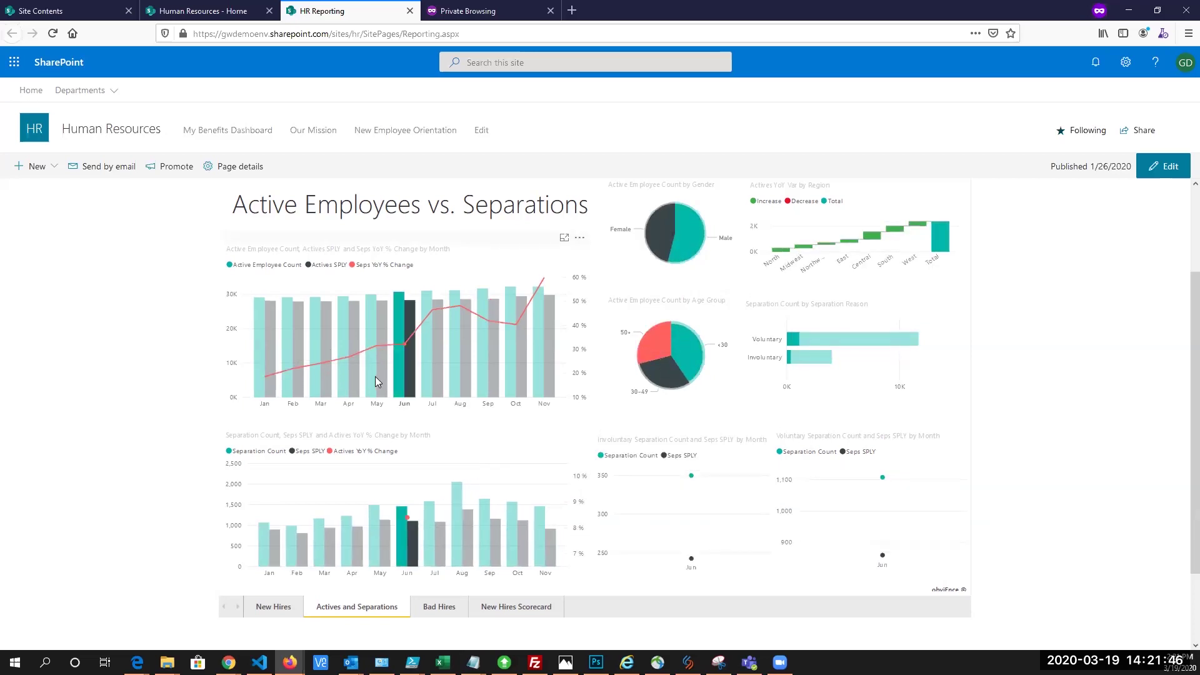
left_click(318, 533)
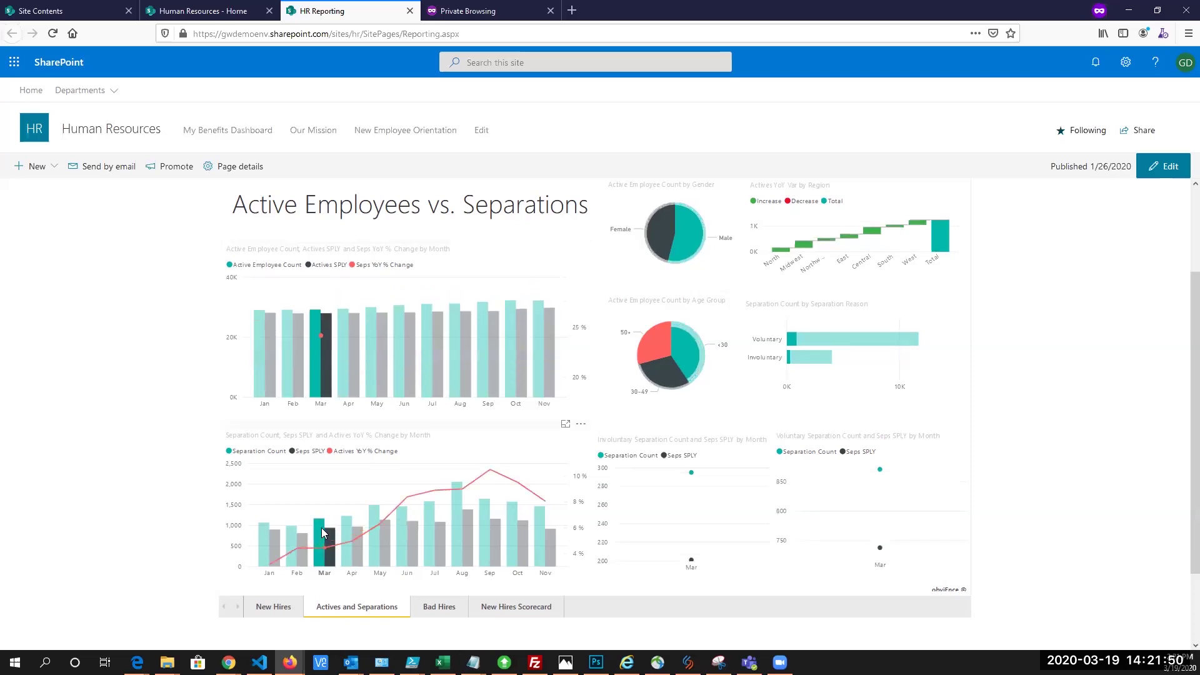
mouse_move(322, 528)
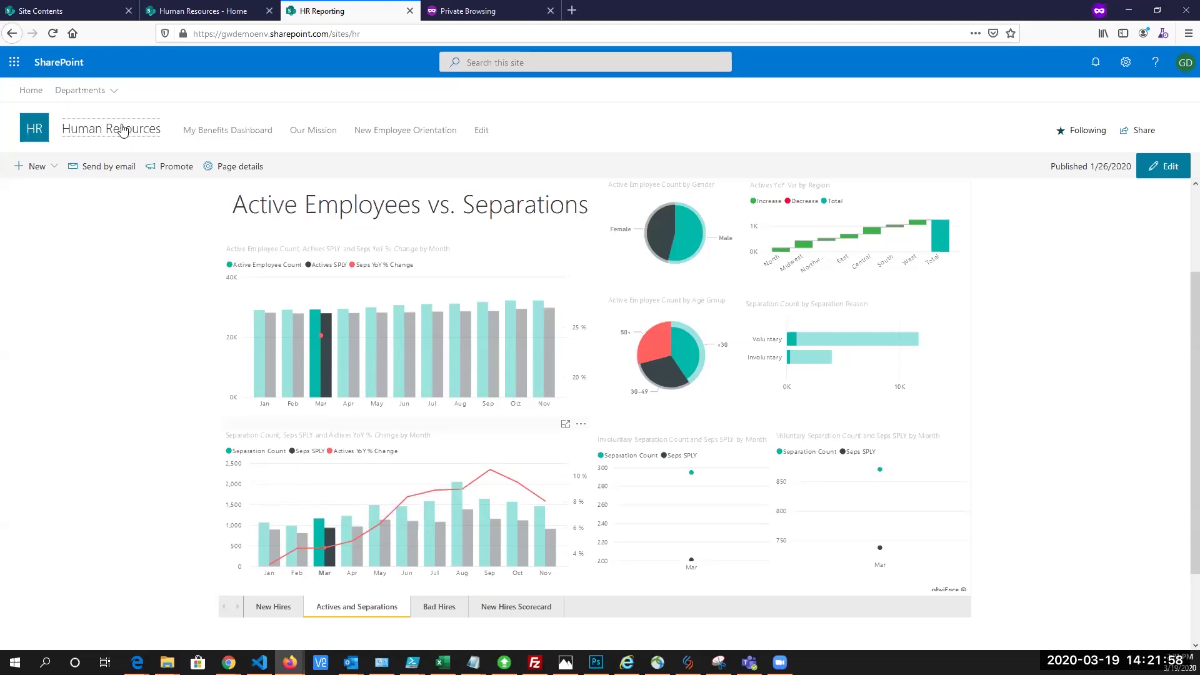
Return to the Human Resources home page and scroll down to the Quick Links and chat panel
left_click(123, 135)
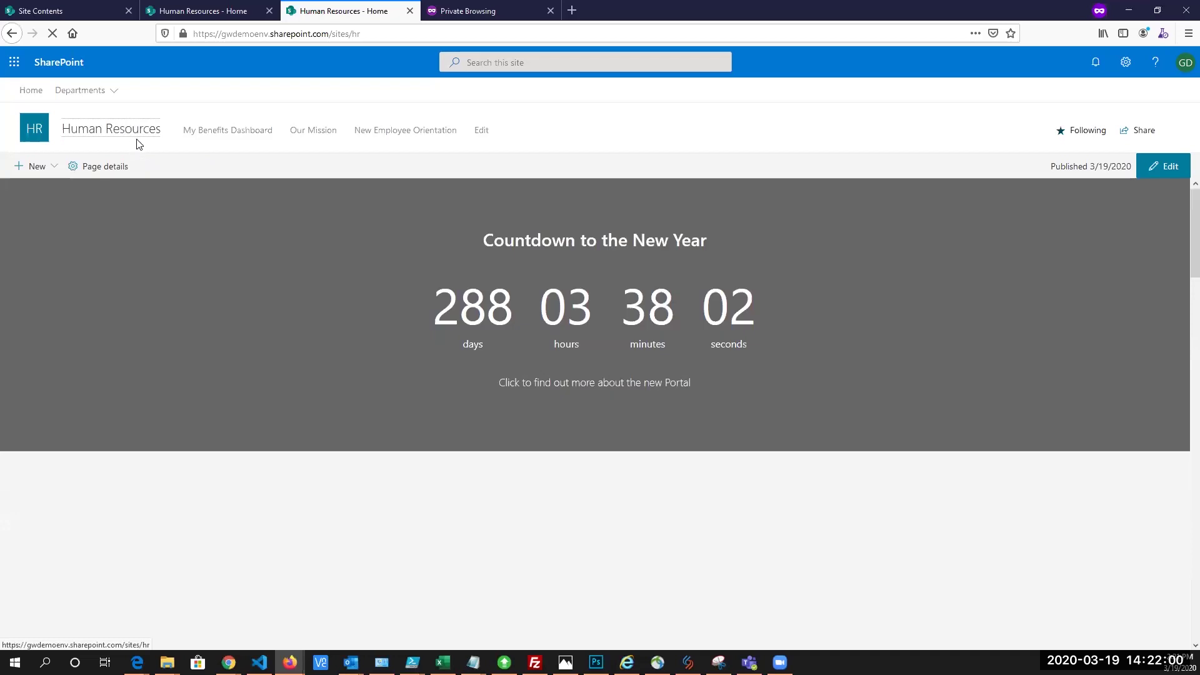
scroll(1181, 262, "down", 2)
scroll(1182, 261, "down", 10)
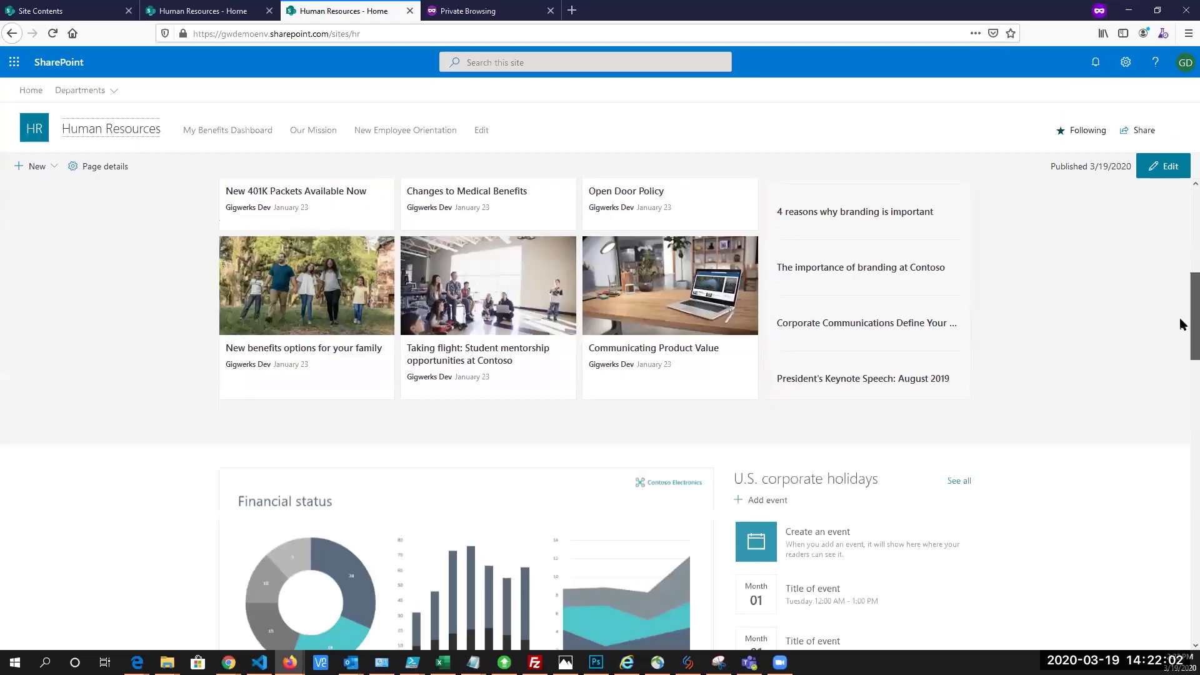
scroll(1179, 421, "down", 10)
scroll(1172, 550, "down", 1)
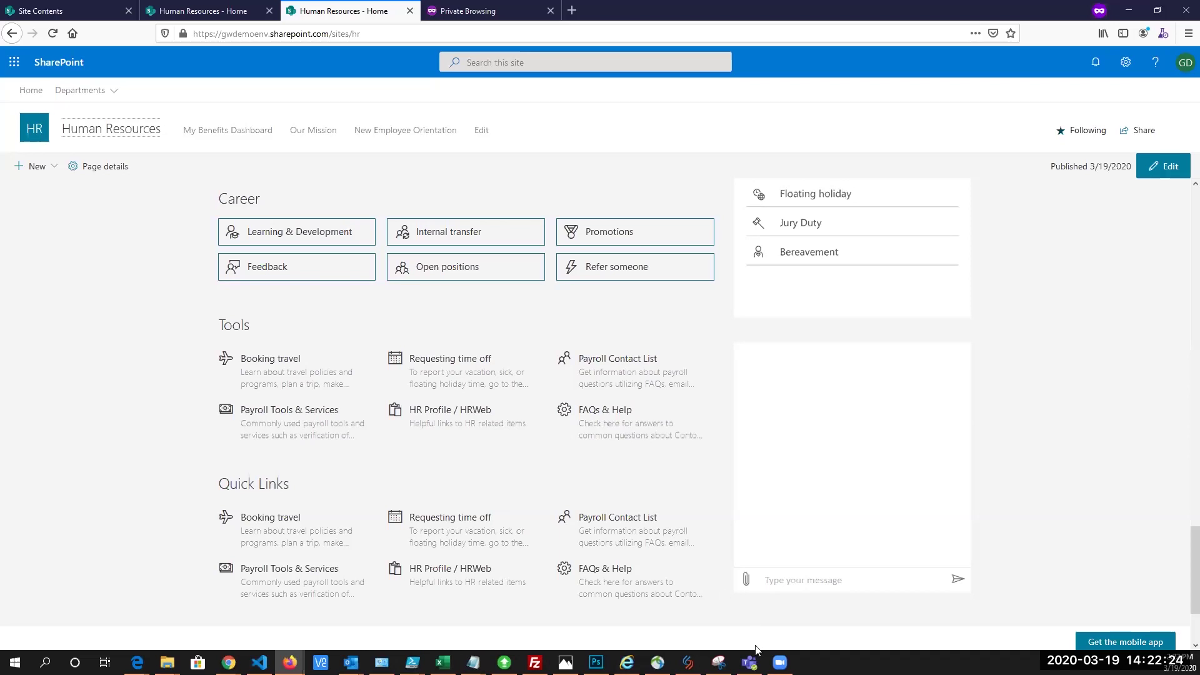
Bring up the Help Bot chat in Teams and reply with your first name
left_click(750, 662)
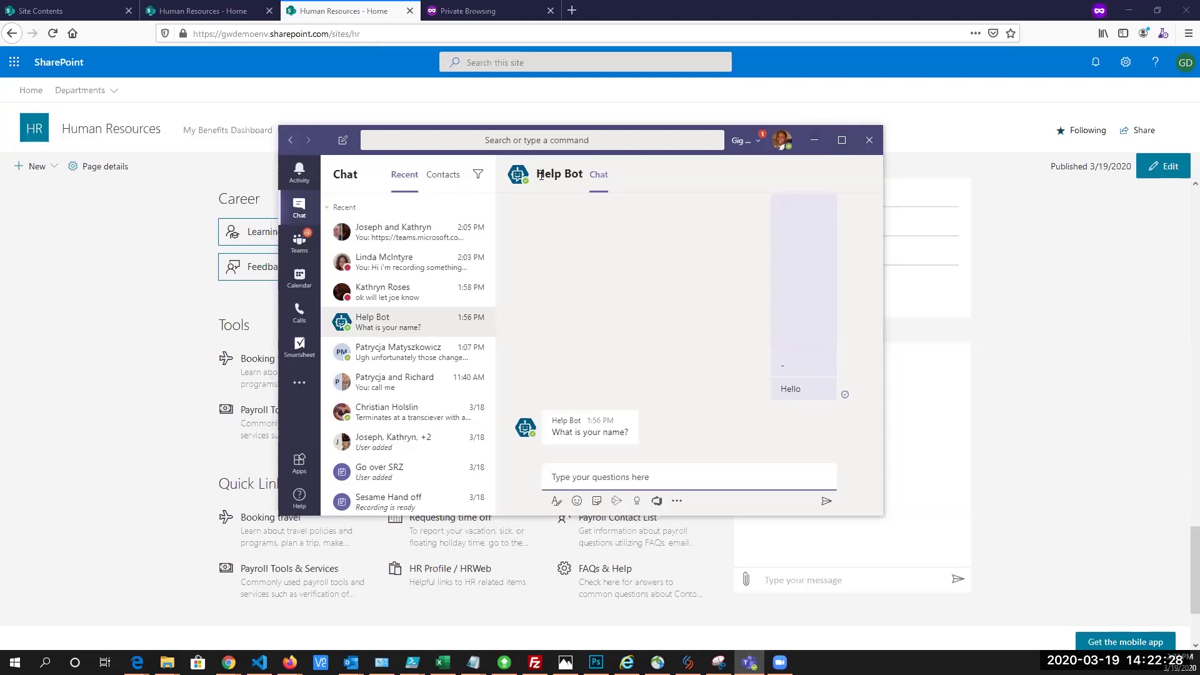
mouse_move(541, 175)
type("Omar")
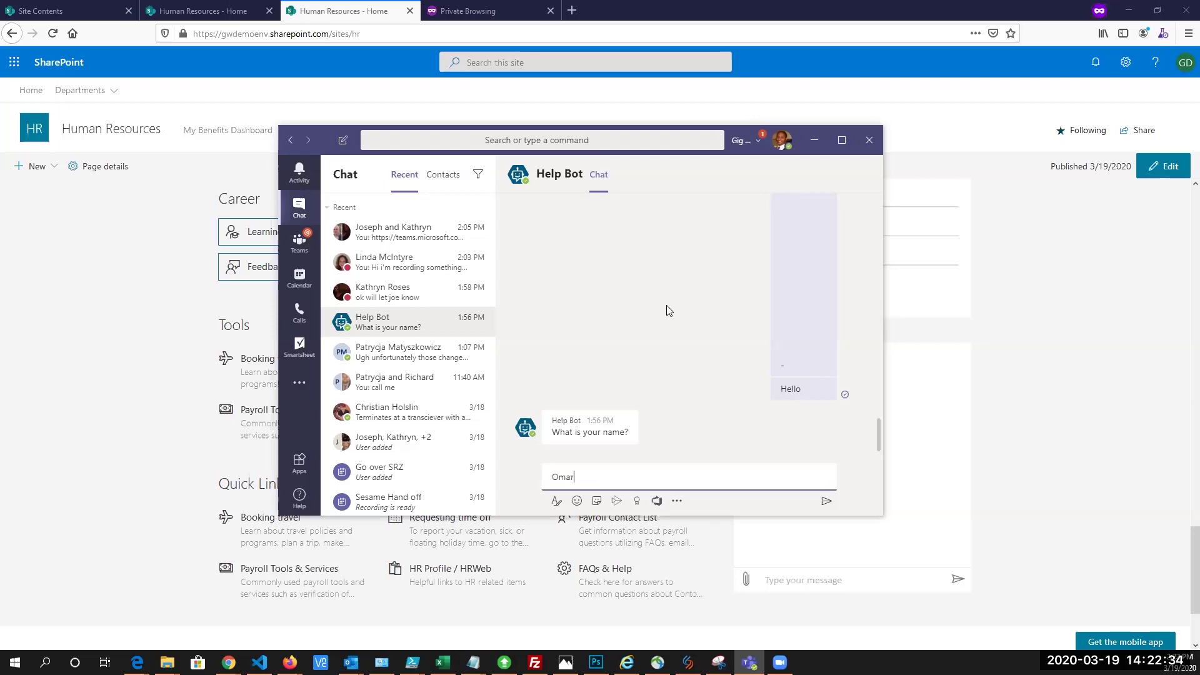
key("Return")
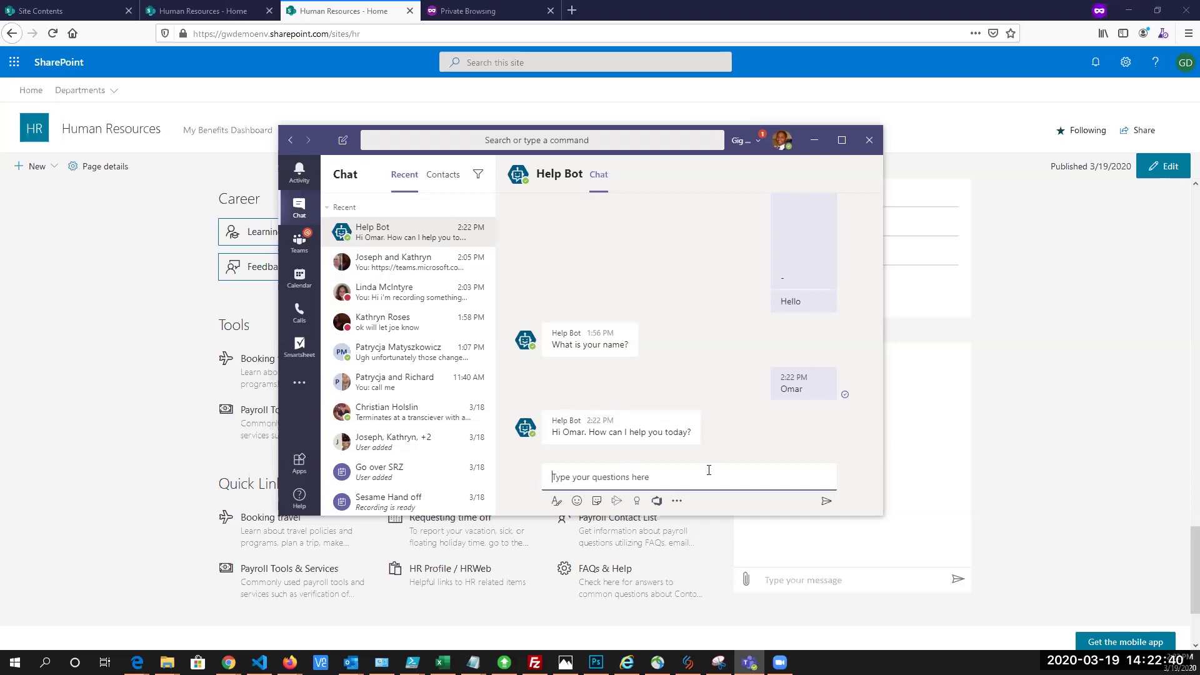
Ask Help Bot 'show me last years hires' and scroll through its HR Reports reply
type("show me last years hiir")
type("s")
key("Return")
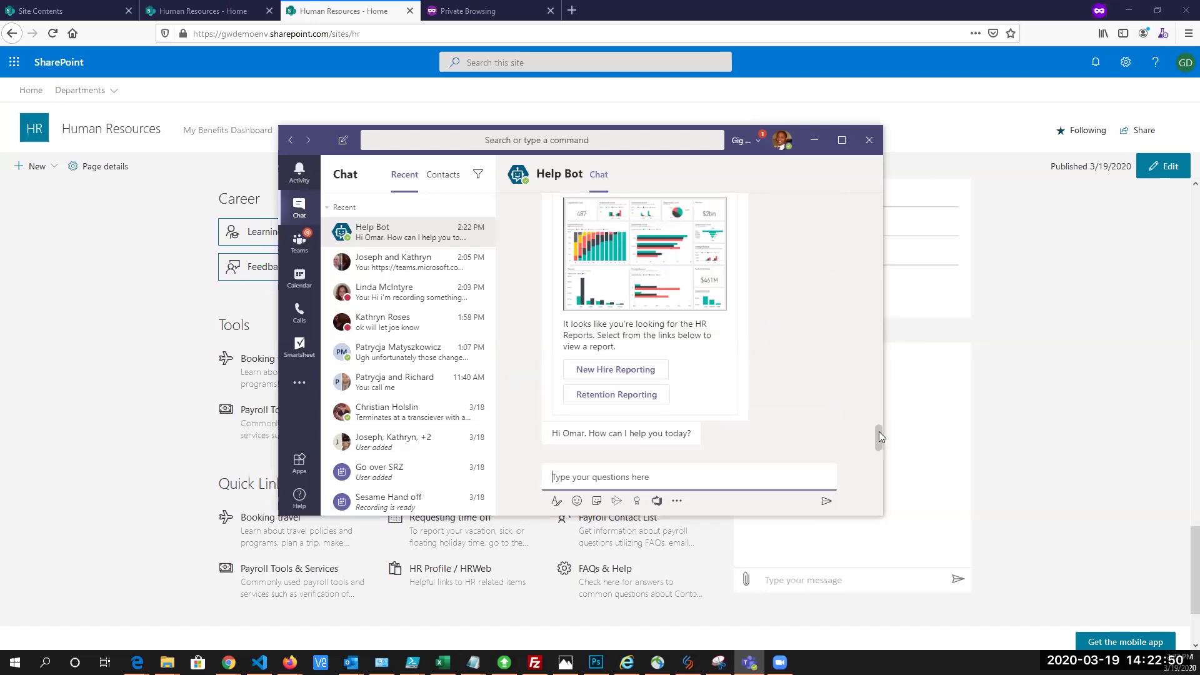
left_click_drag(878, 437, 880, 422)
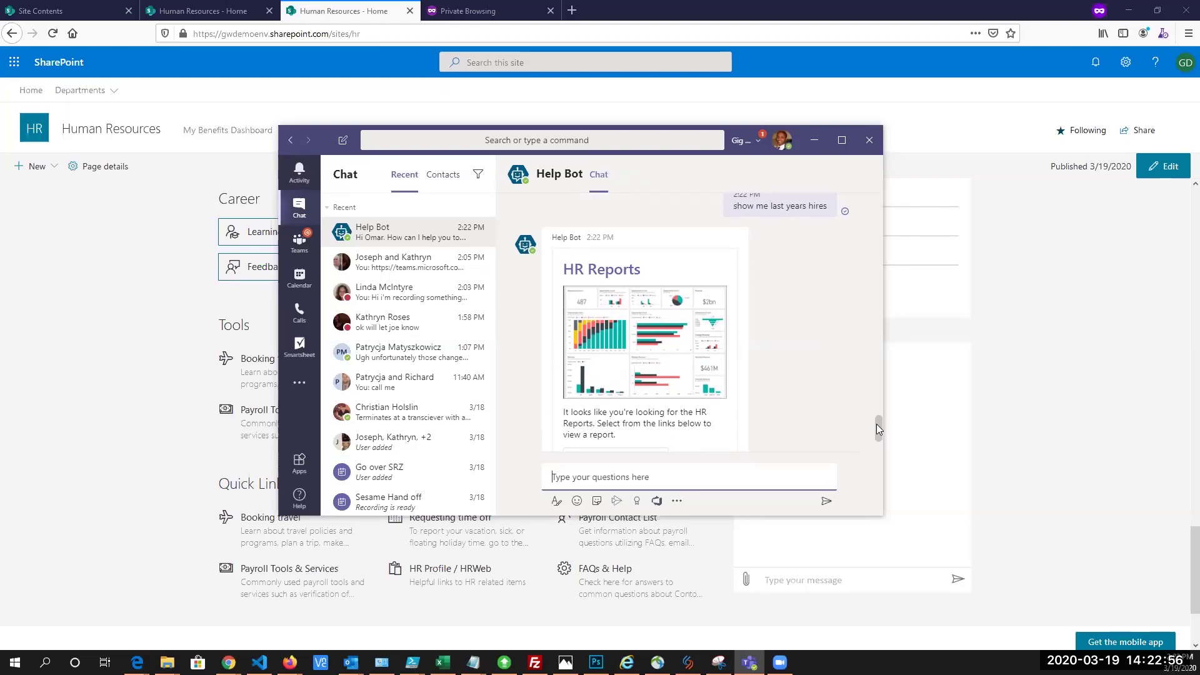
left_click_drag(878, 424, 877, 438)
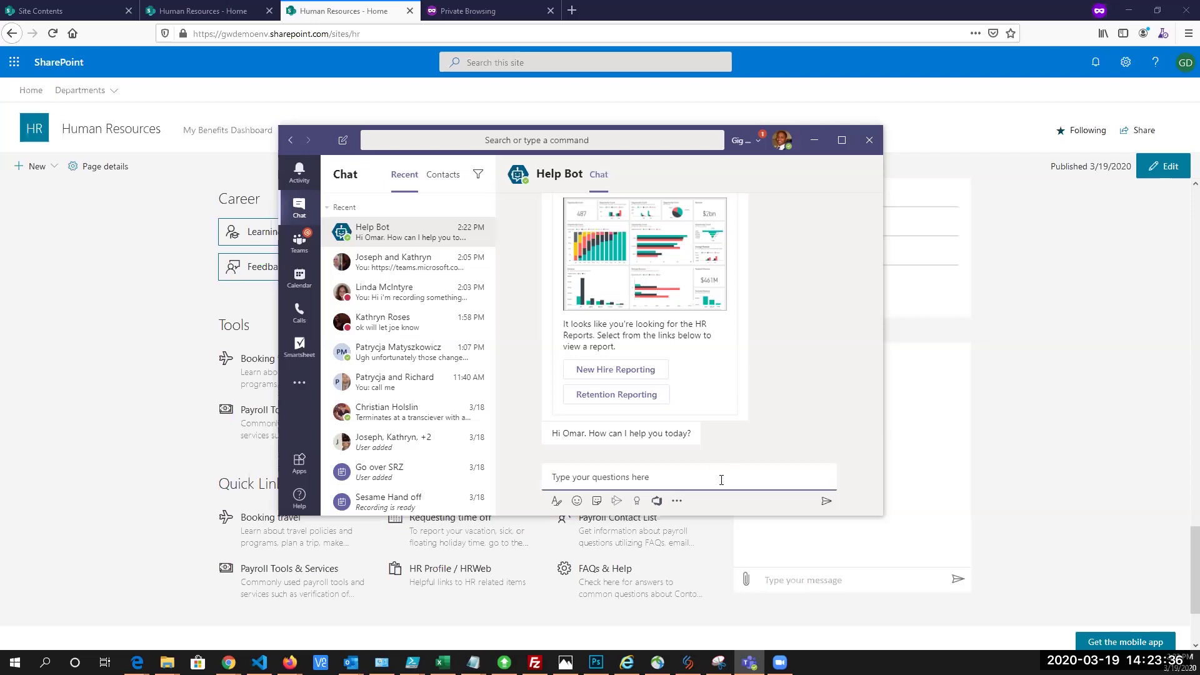
Tell Help Bot the phone is broken and describe it as 'Mobile Device keeps restarting'
left_click(701, 477)
type("my phone is broken")
key("Return")
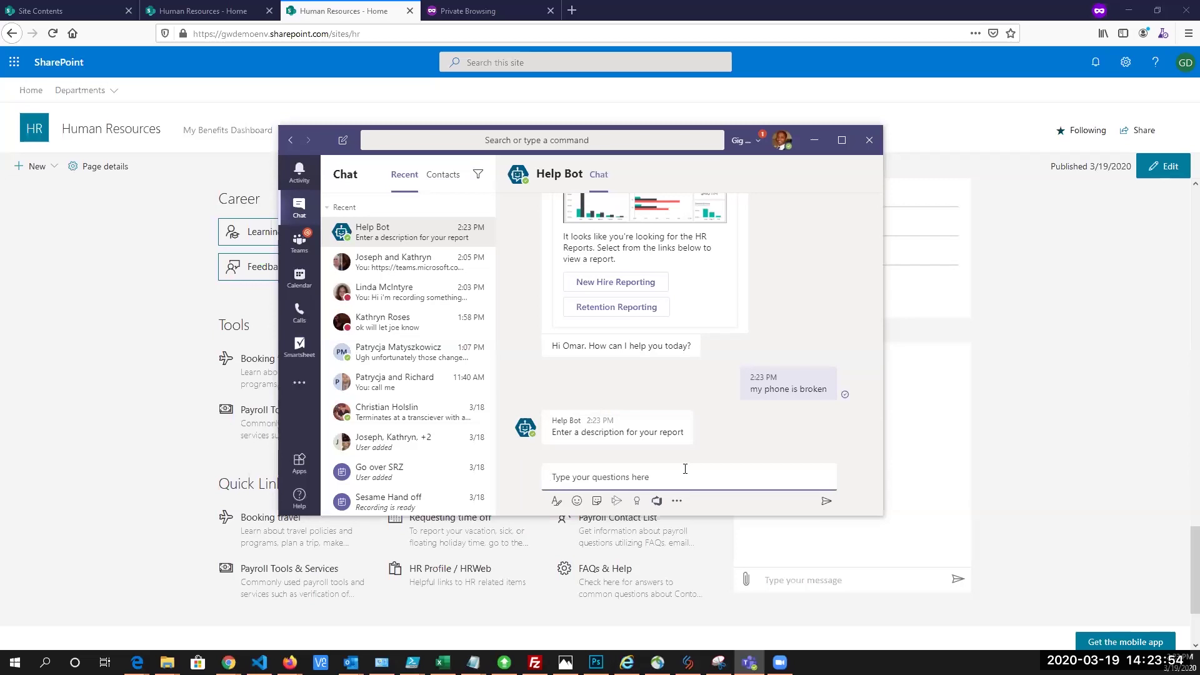
type("Mobile Device keeps restarting")
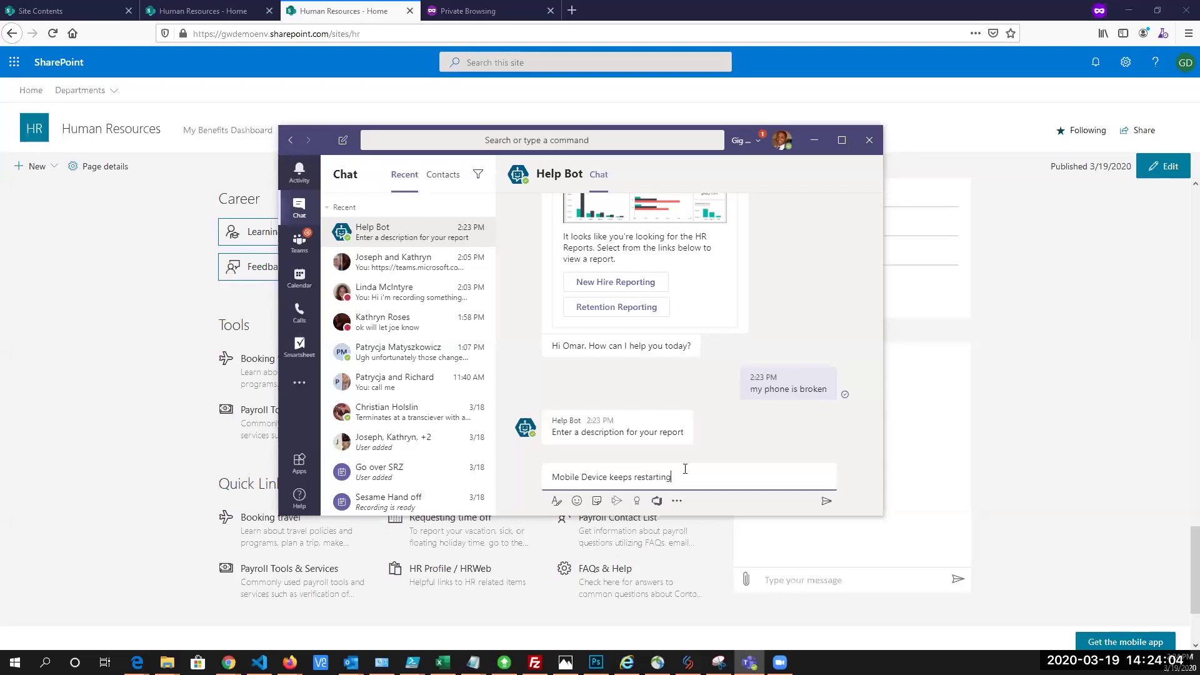
key("Return")
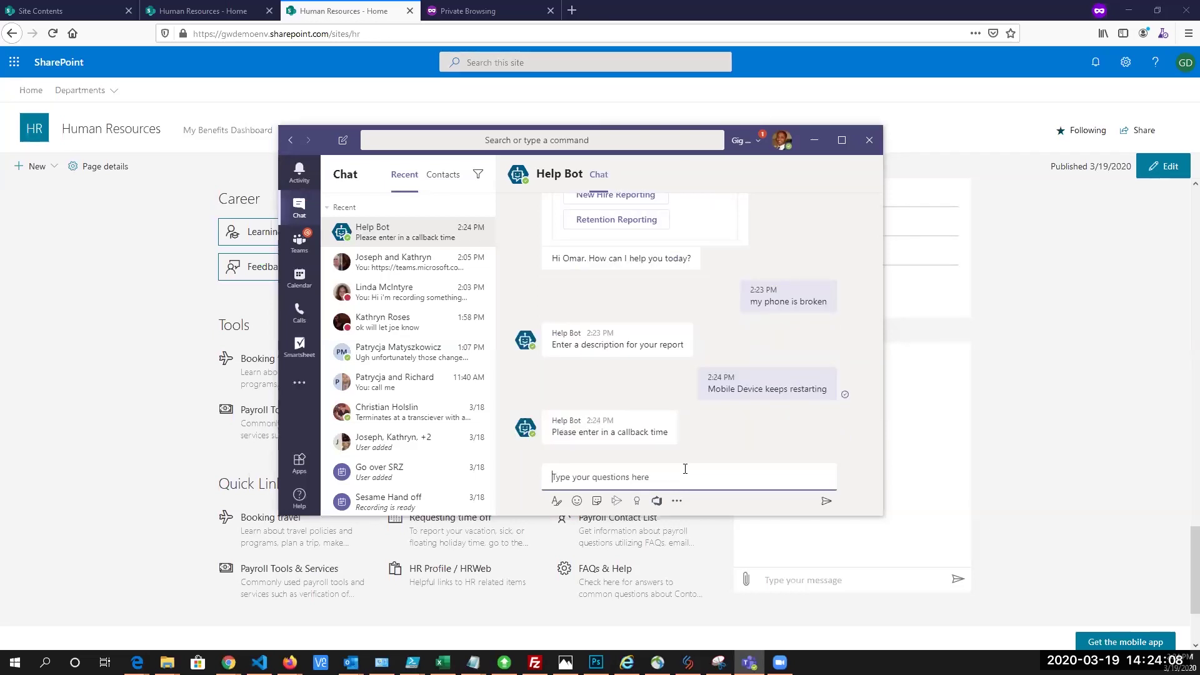
Answer with a 9am callback time, your contact phone number, and bug type 6 (Serious Bug)
type("9am")
key("Return")
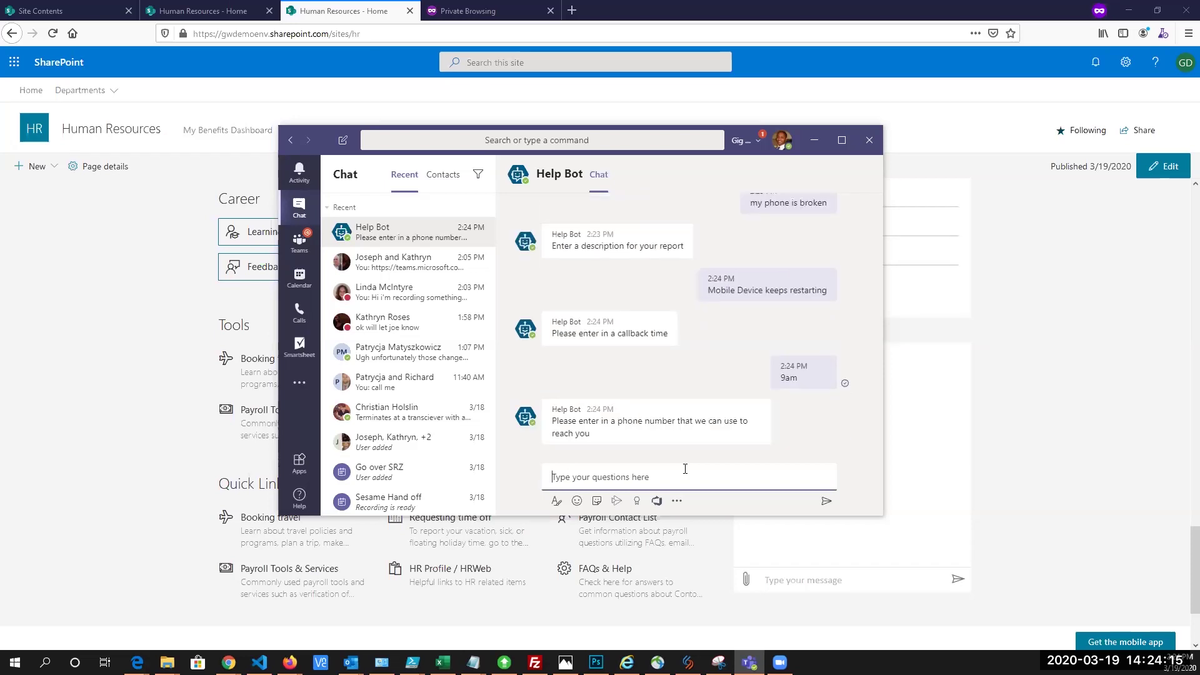
key("Return")
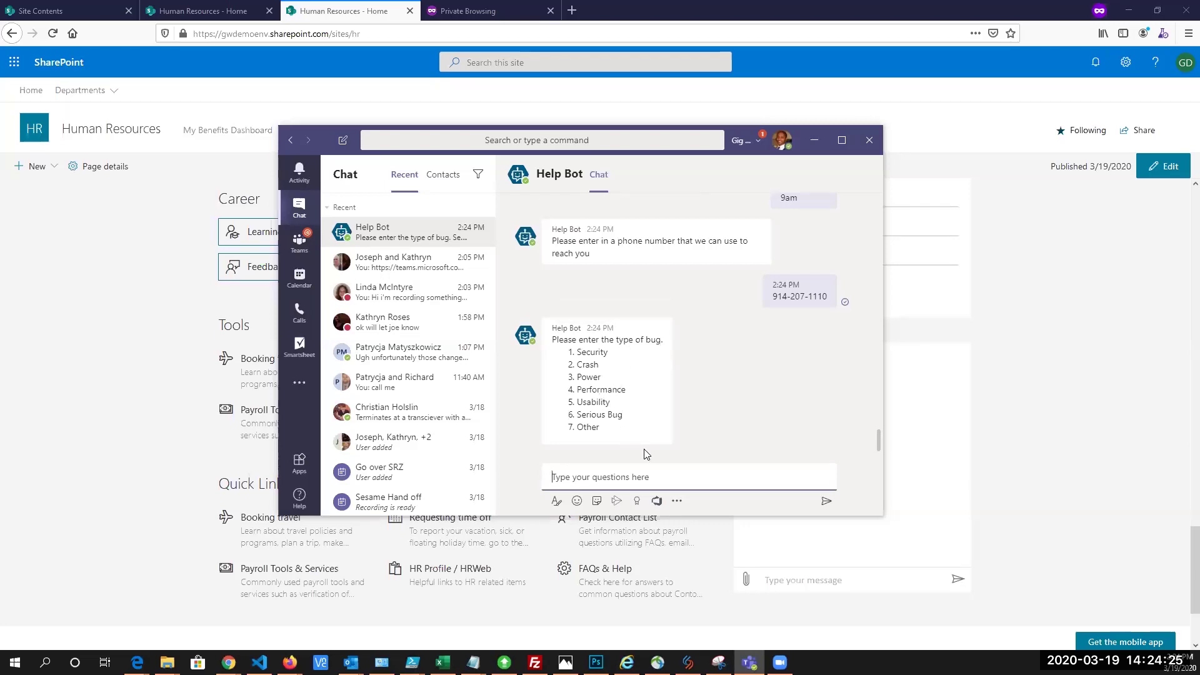
type("6")
key("Return")
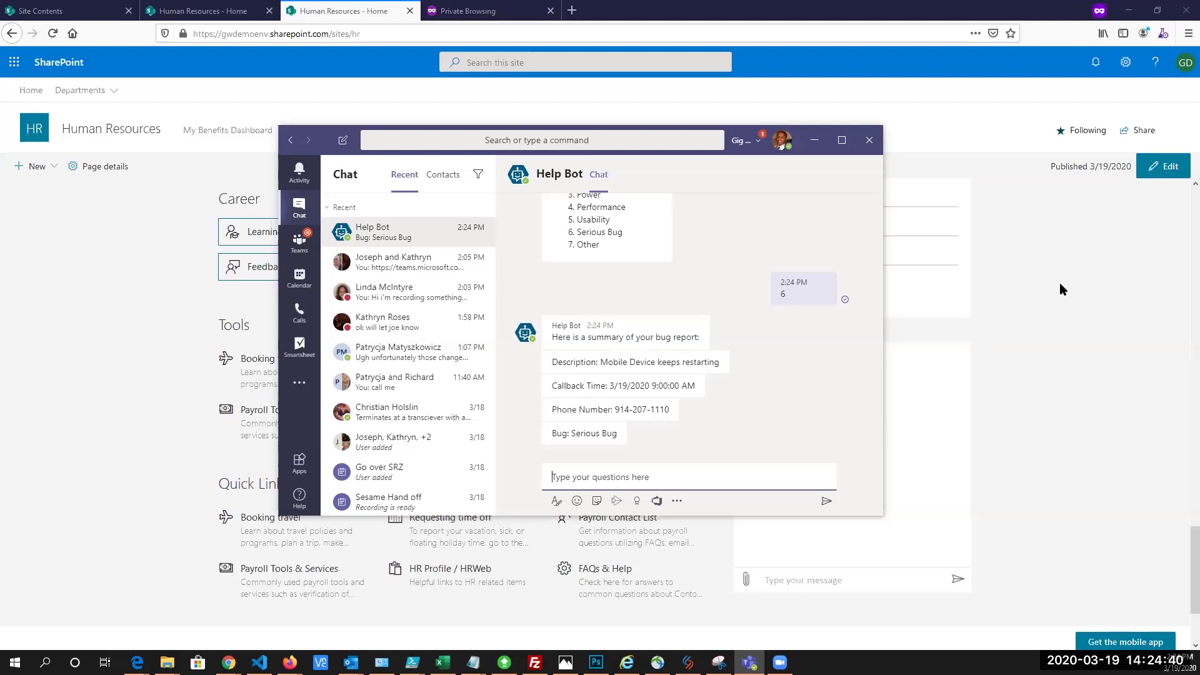
Switch back to SharePoint, open Departments > IT Support, and scroll down to its charts
left_click(270, 124)
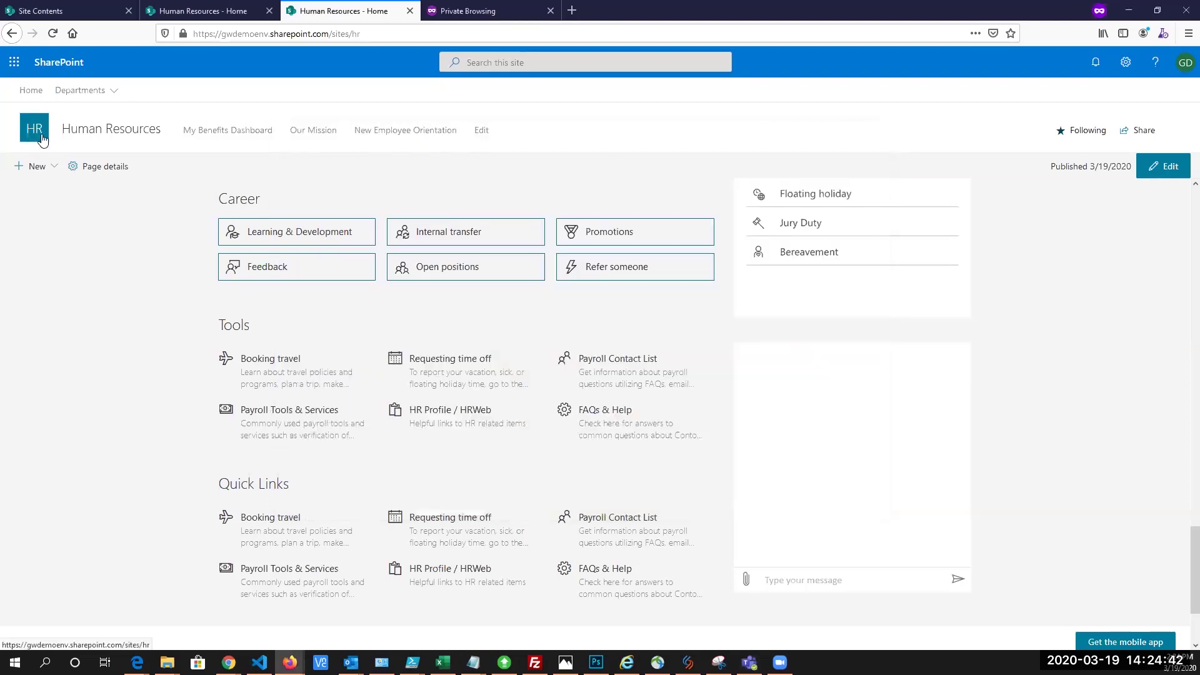
left_click(82, 94)
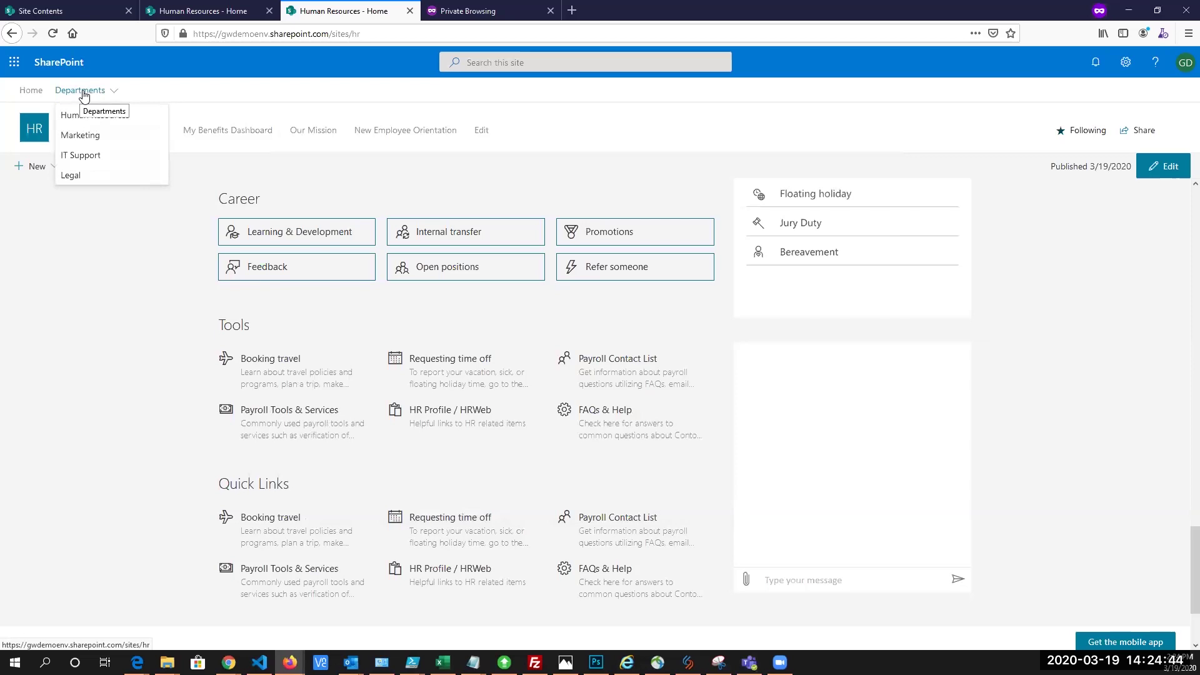
left_click(94, 156)
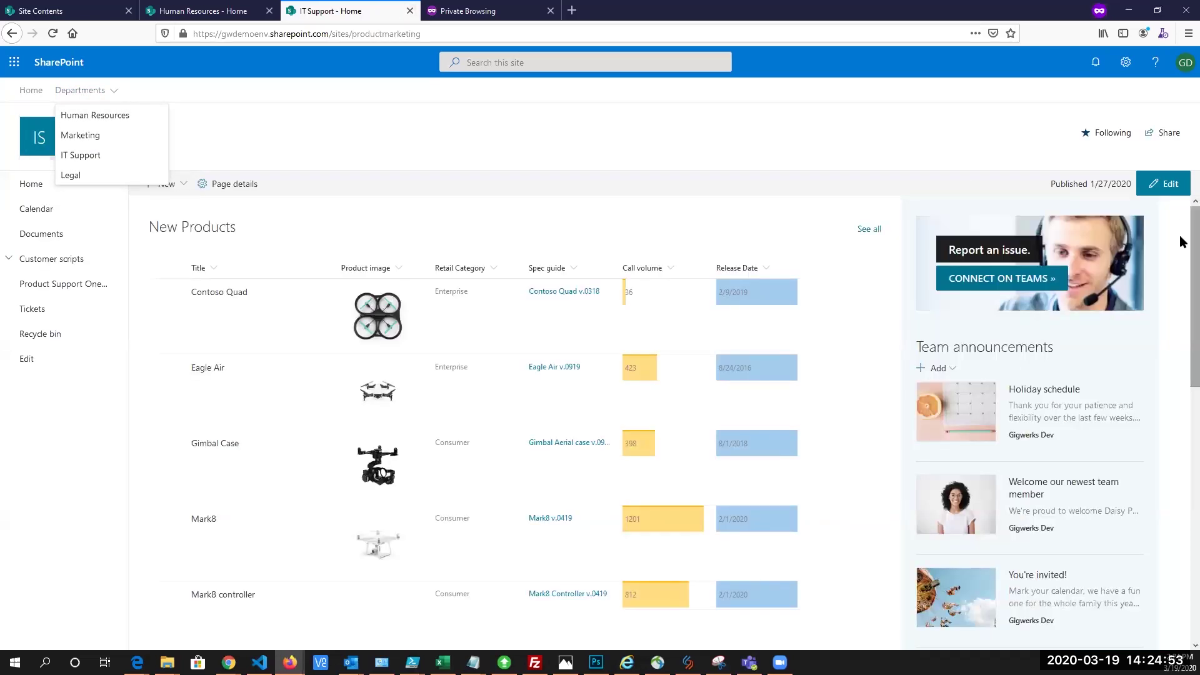
scroll(1181, 281, "down", 3)
scroll(1181, 310, "down", 5)
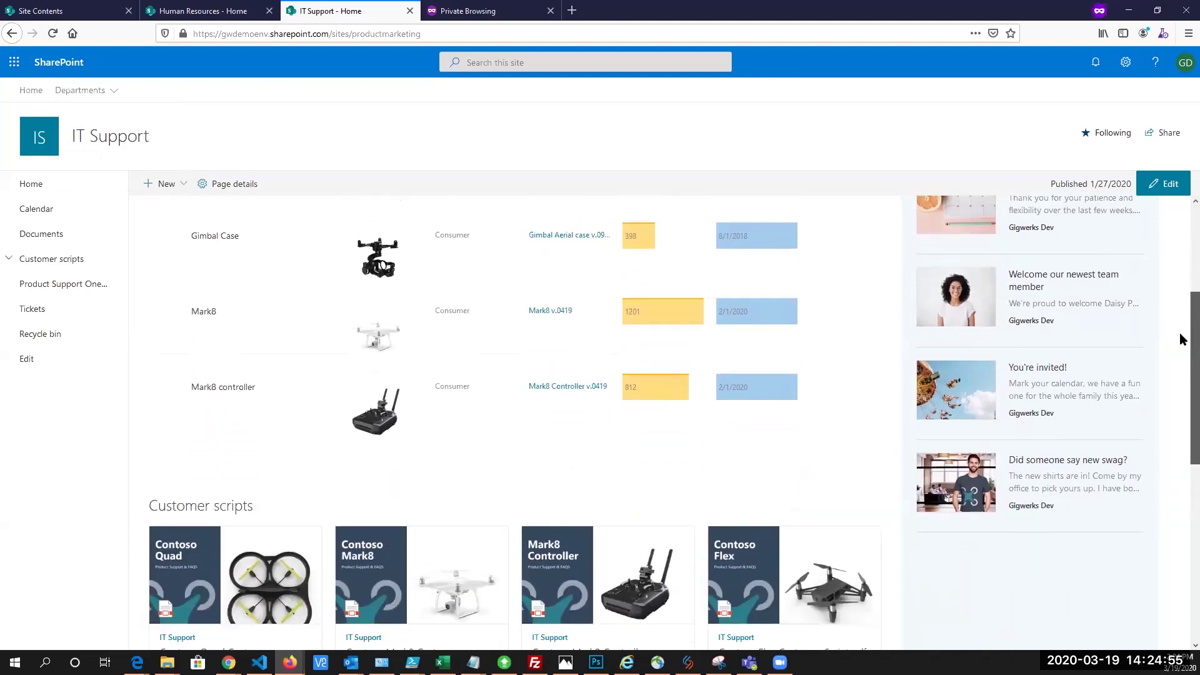
left_click_drag(1180, 421, 1180, 500)
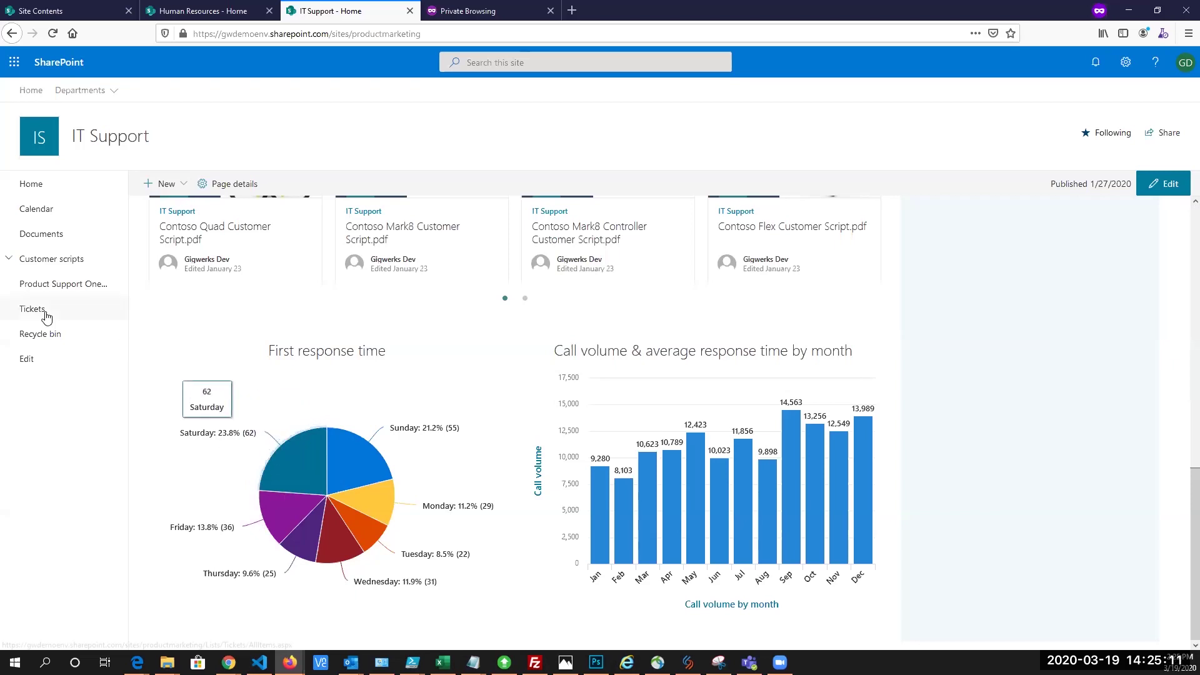
left_click(68, 300)
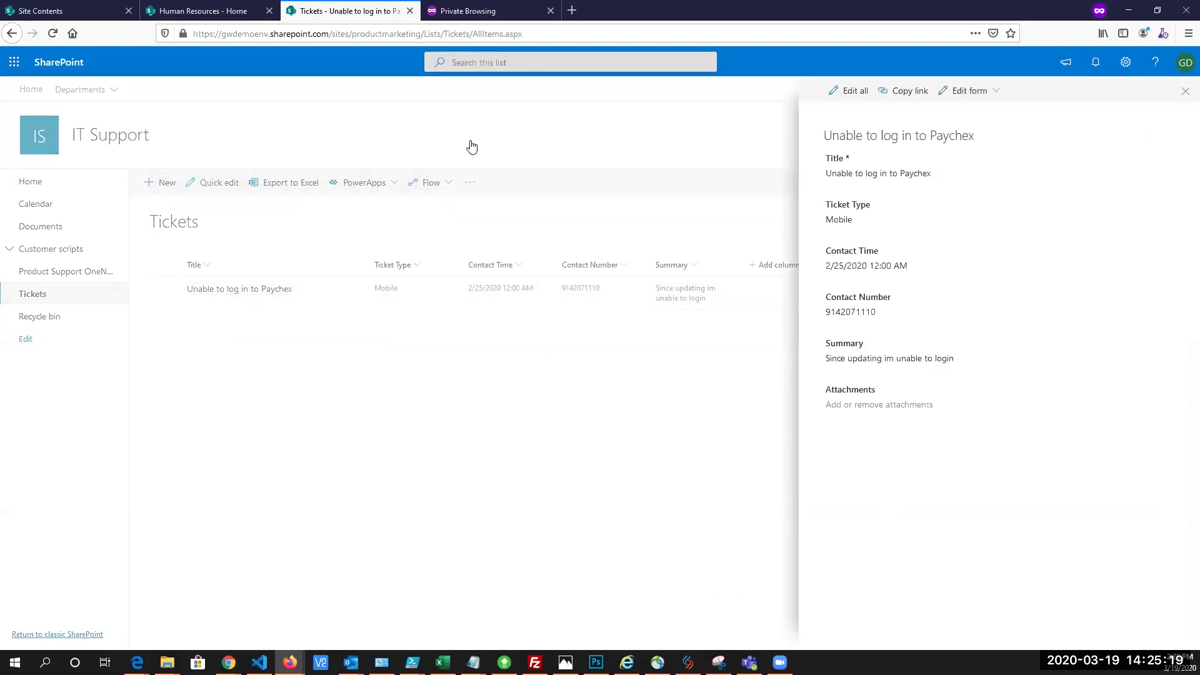
left_click(441, 146)
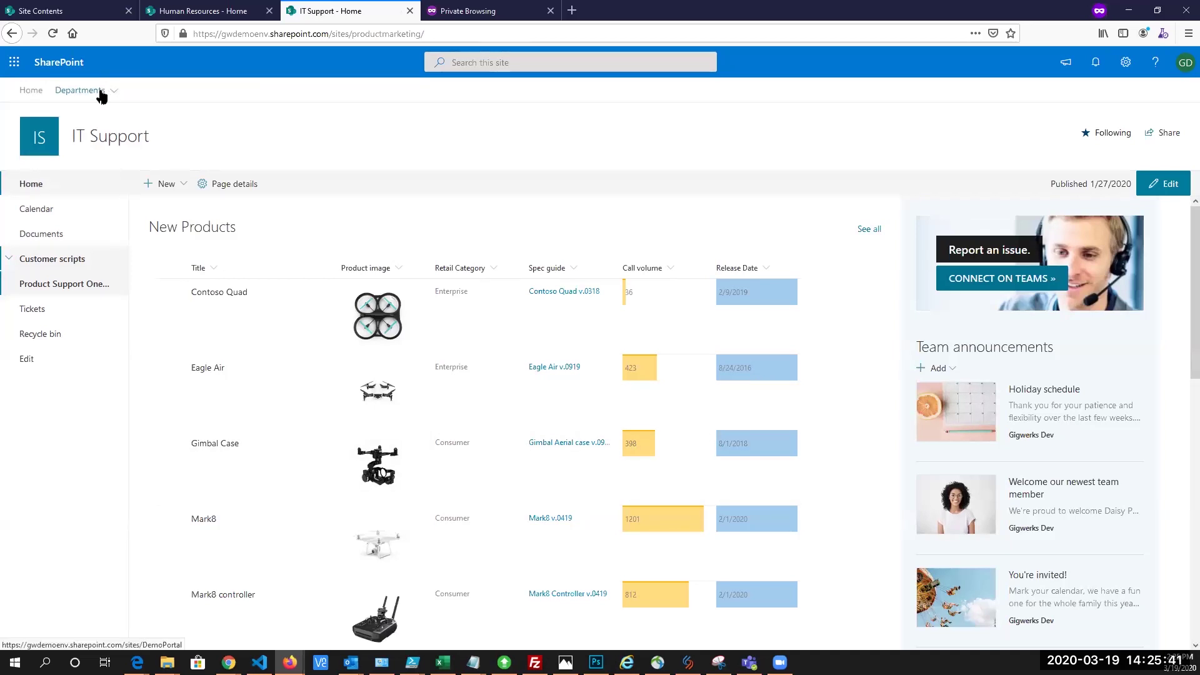
Go to the Human Resources site via Departments and scroll through its home page and back up
mouse_move(98, 94)
left_click(92, 118)
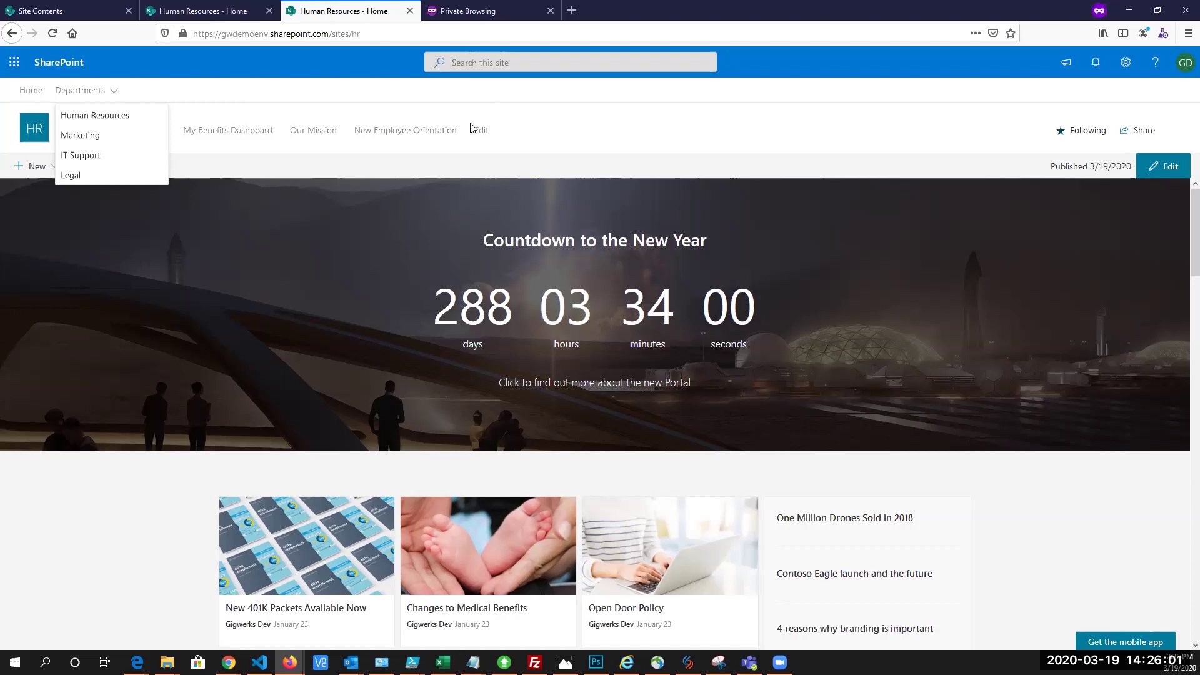
left_click(393, 105)
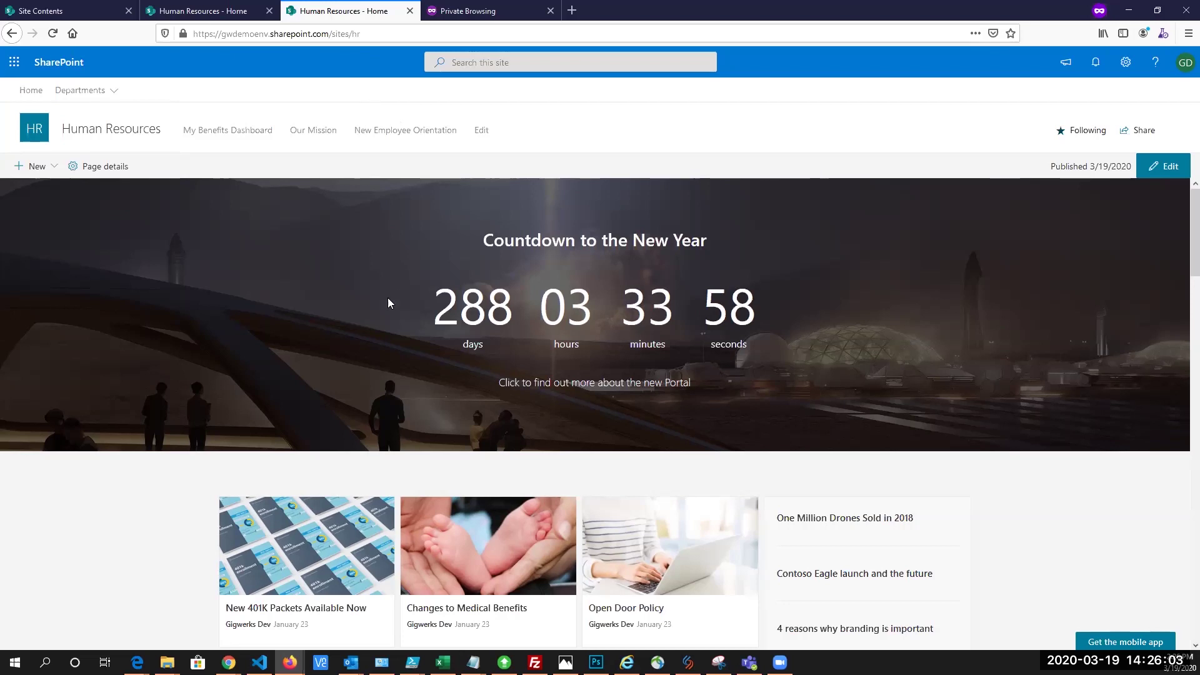
scroll(379, 320, "down", 7)
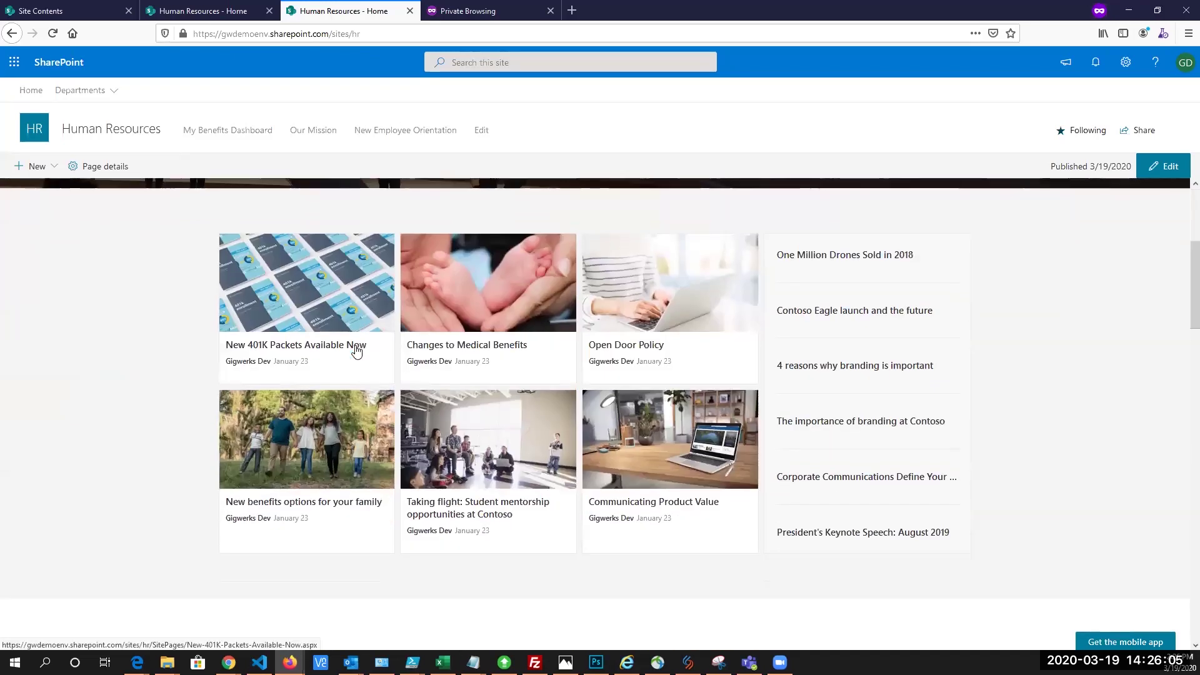
scroll(359, 352, "down", 5)
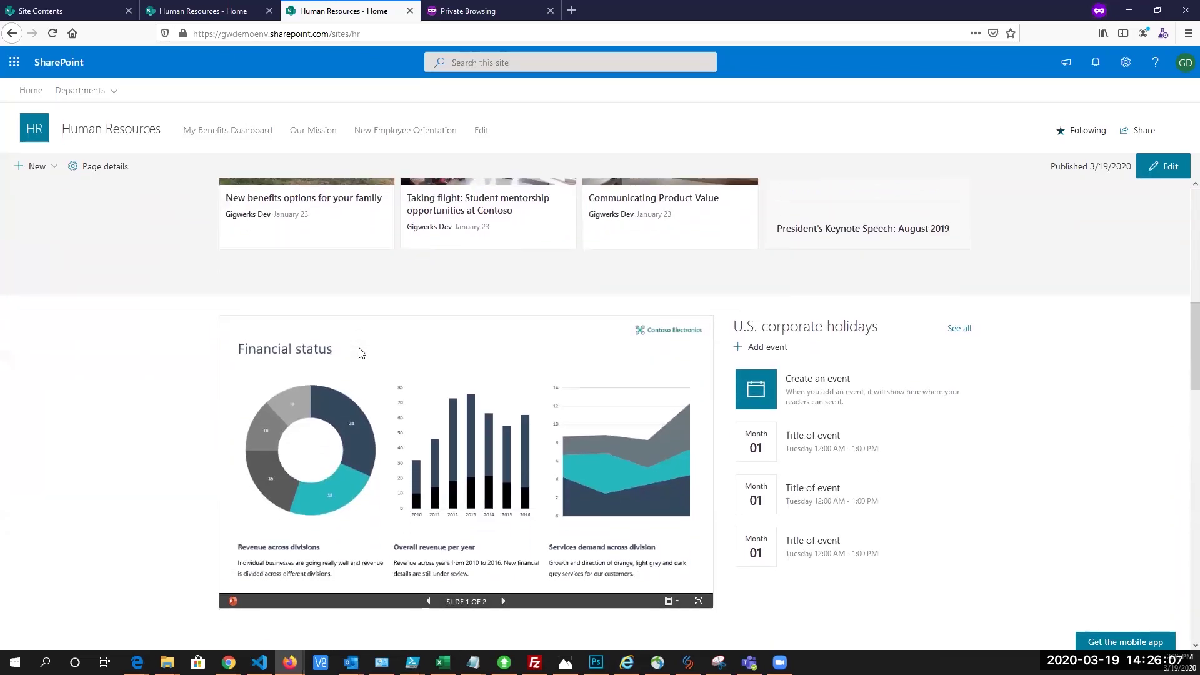
scroll(360, 354, "down", 10)
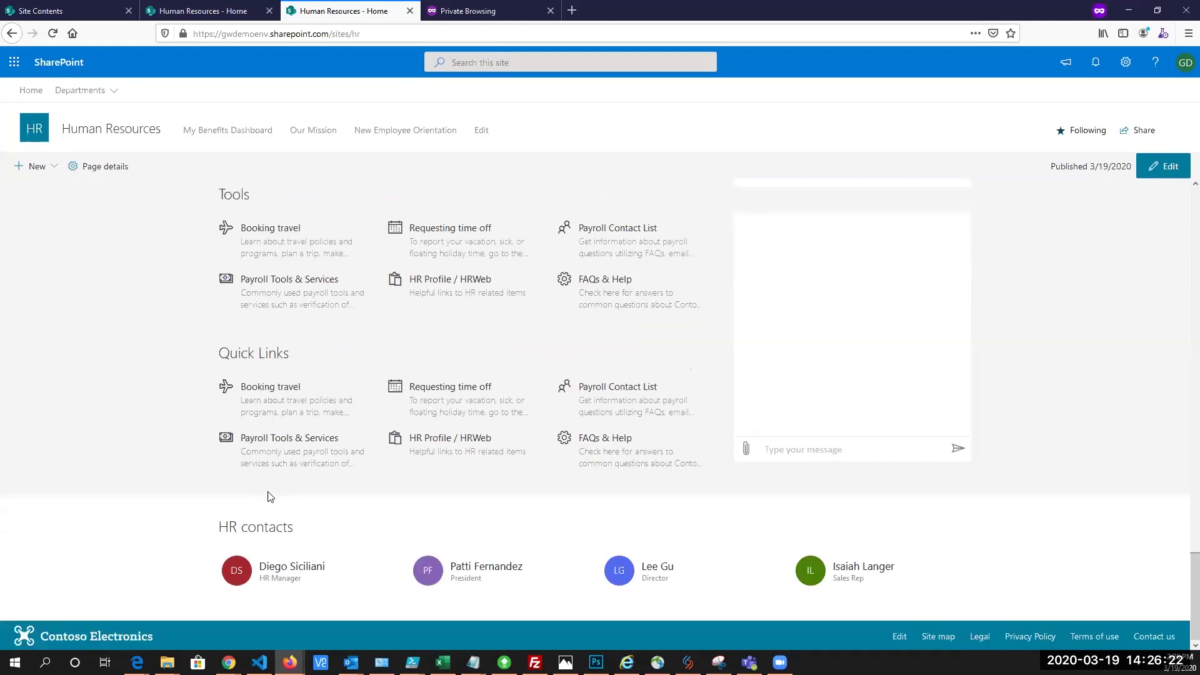
scroll(262, 499, "up", 10)
scroll(319, 494, "up", 11)
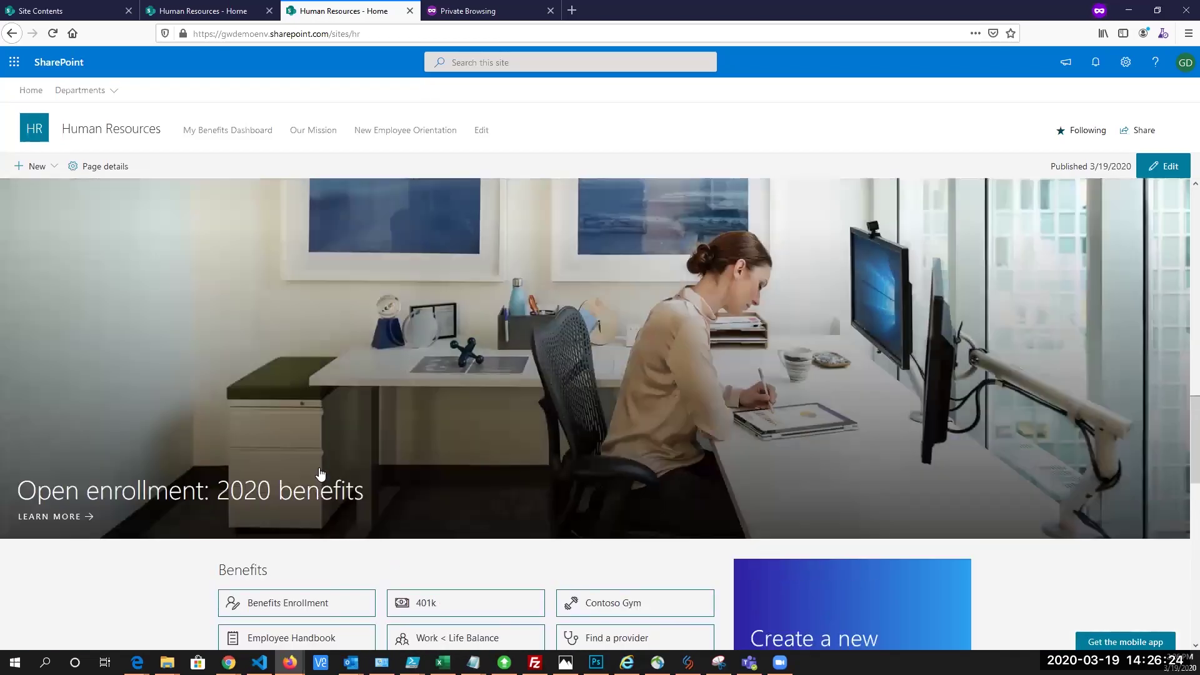
scroll(369, 441, "up", 10)
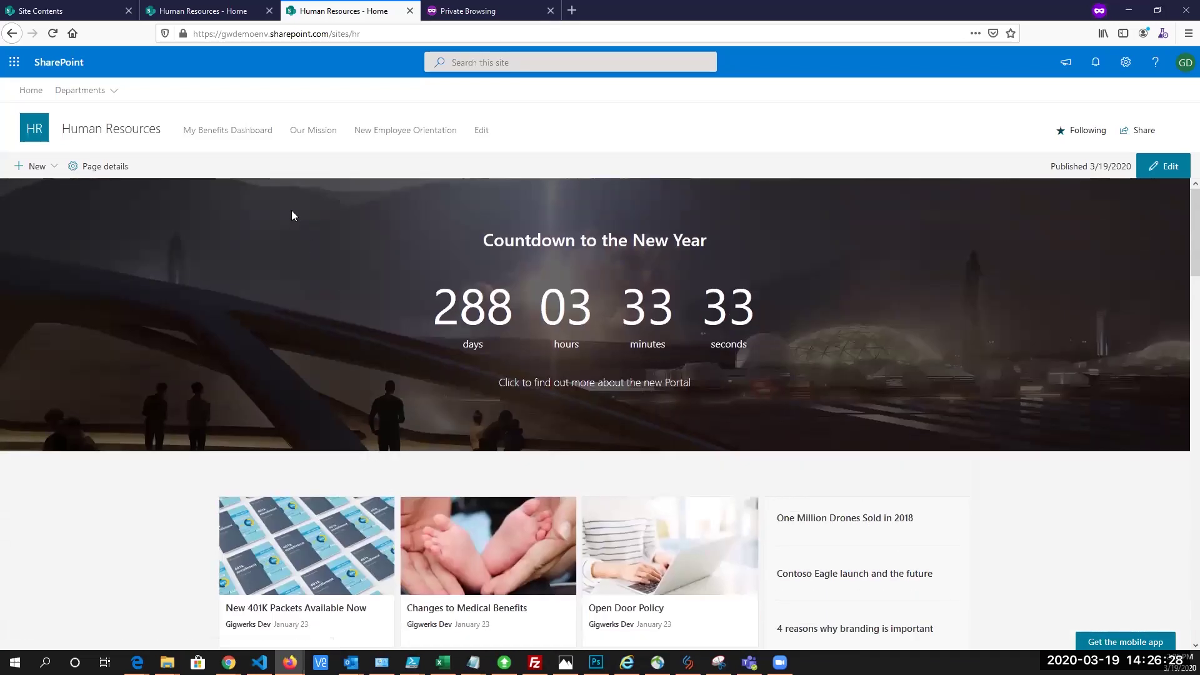